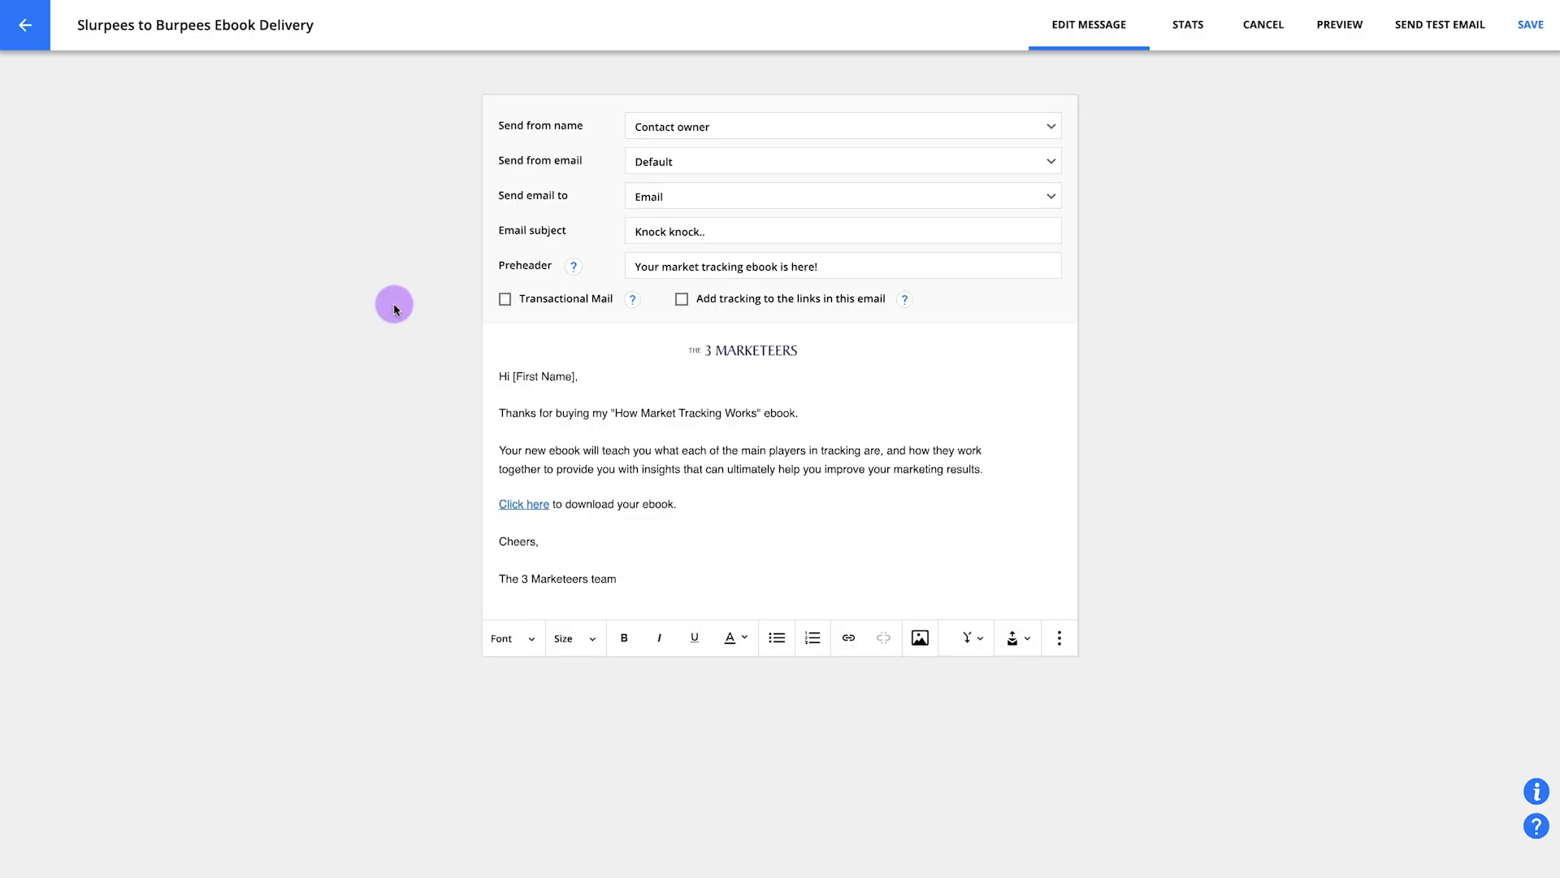
# Mark the ebook delivery email as Transactional Mail and certify that it is not a marketing email
pyautogui.click(505, 298)
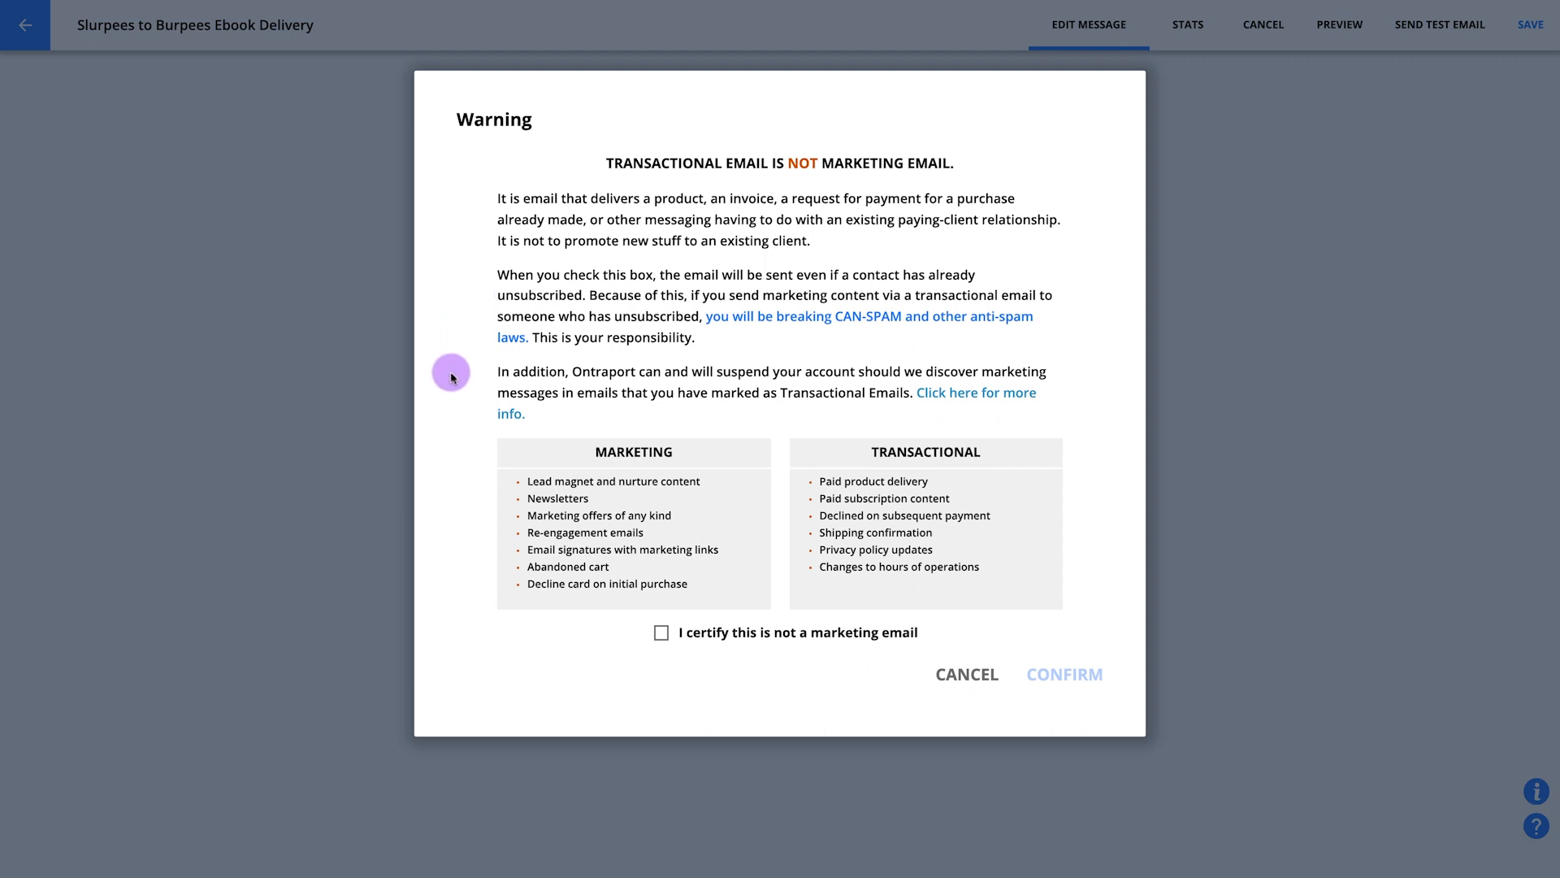
pyautogui.click(662, 636)
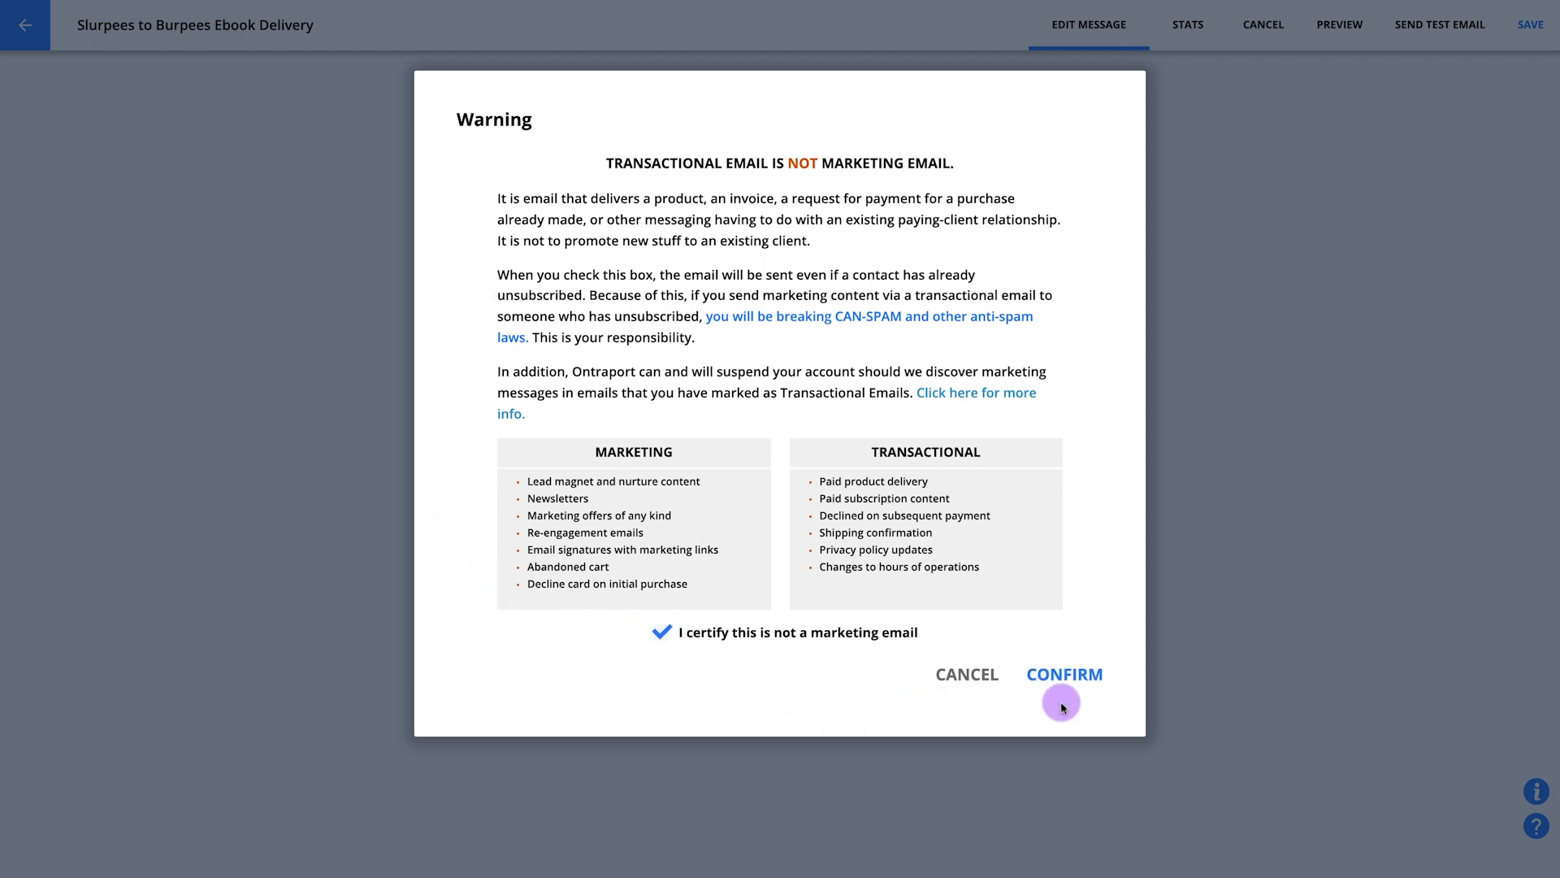
pyautogui.click(1058, 676)
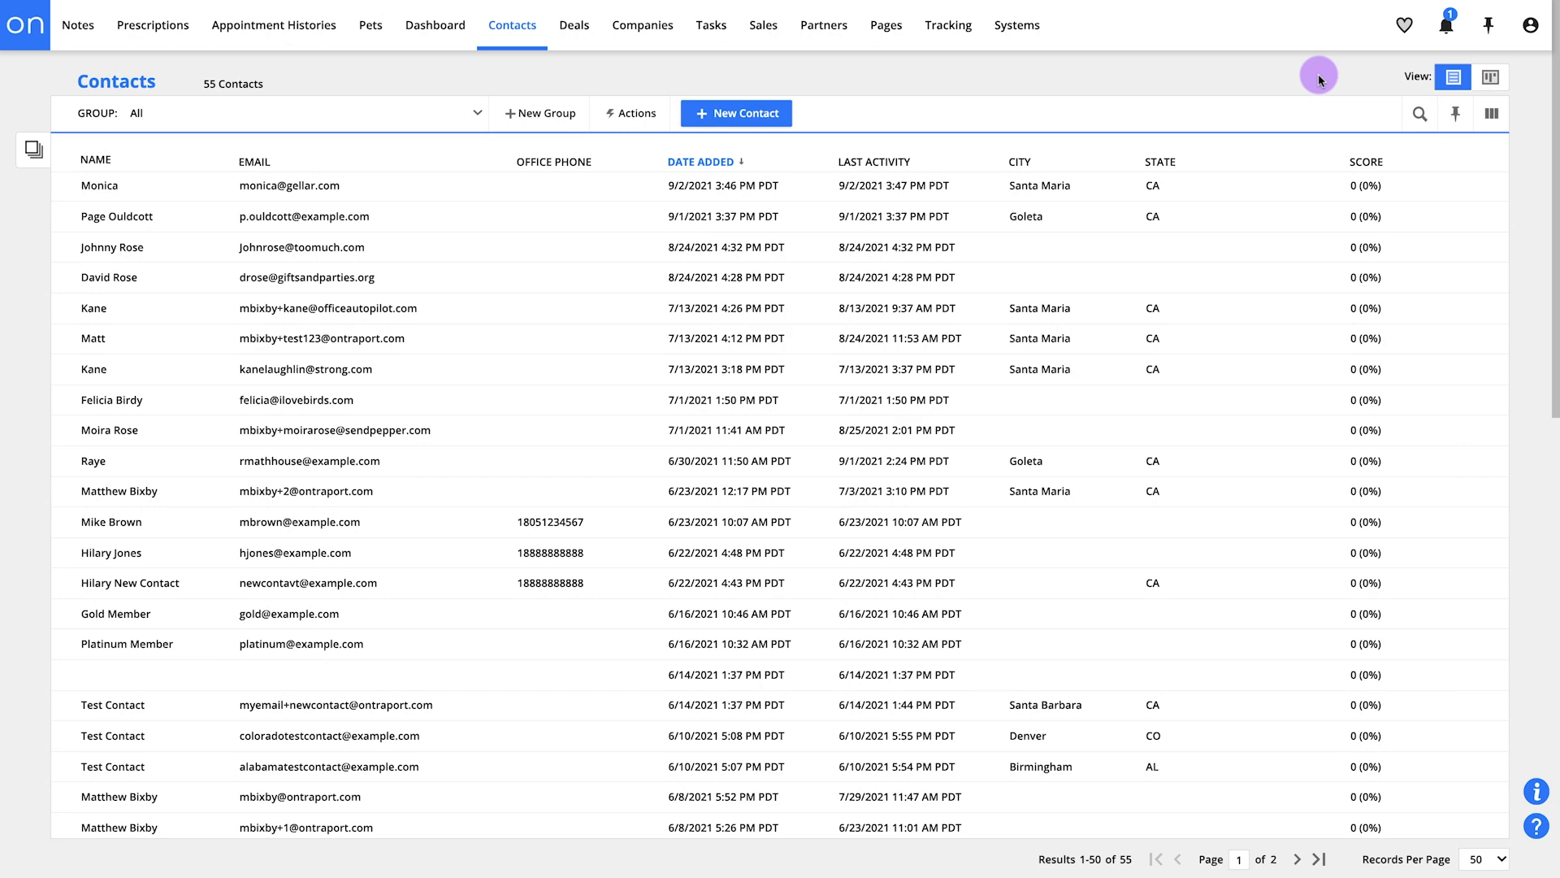
# Open the Double Opt-in / Invoice Manager from the account's email administration settings
pyautogui.click(1531, 25)
pyautogui.click(1347, 143)
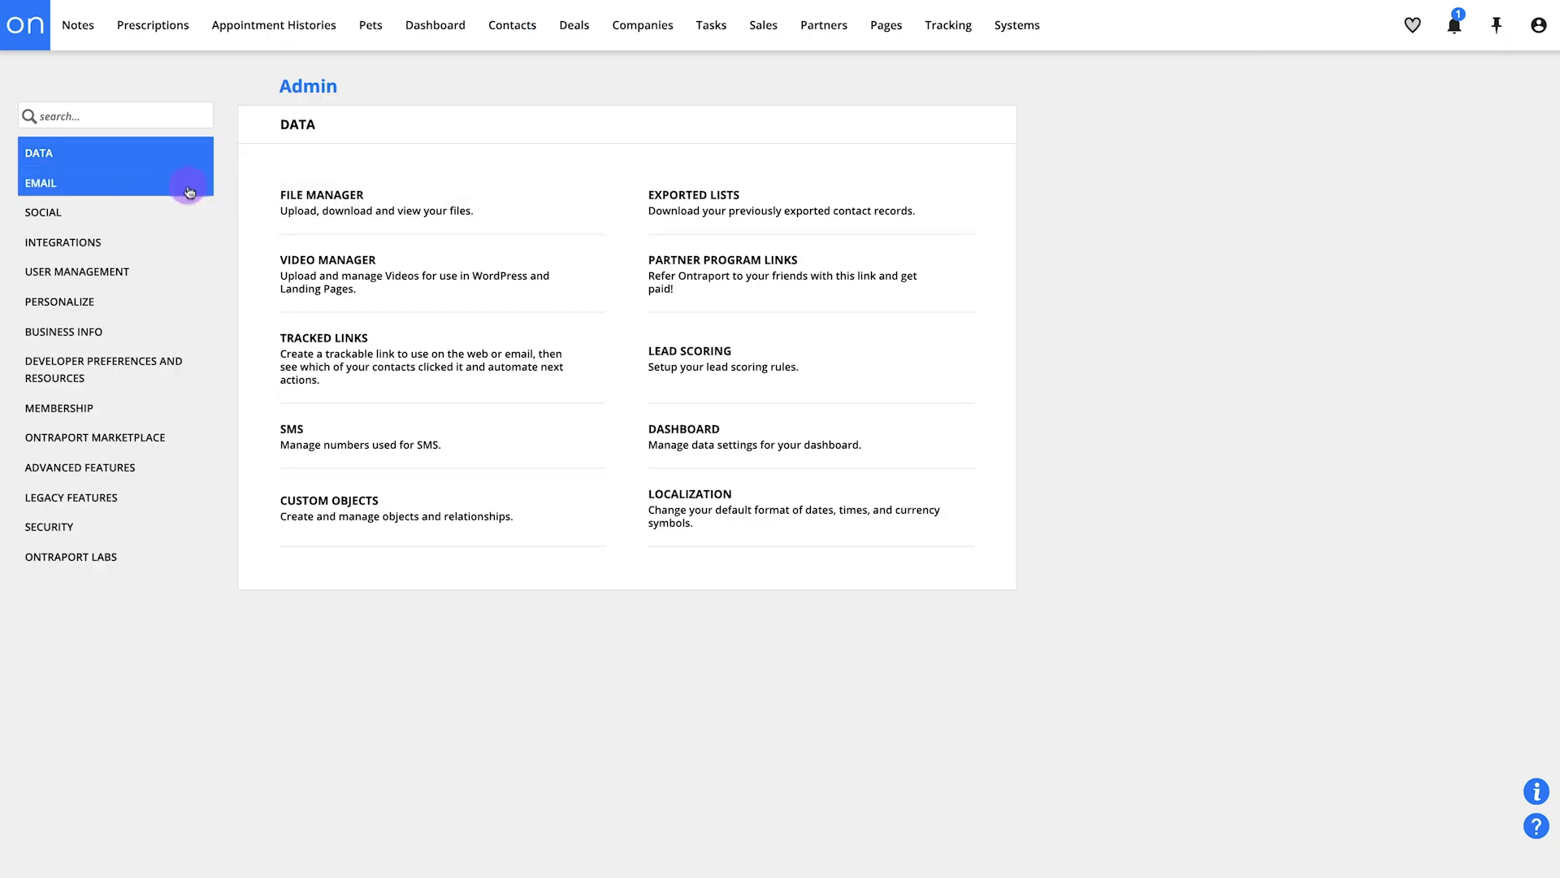
pyautogui.click(187, 184)
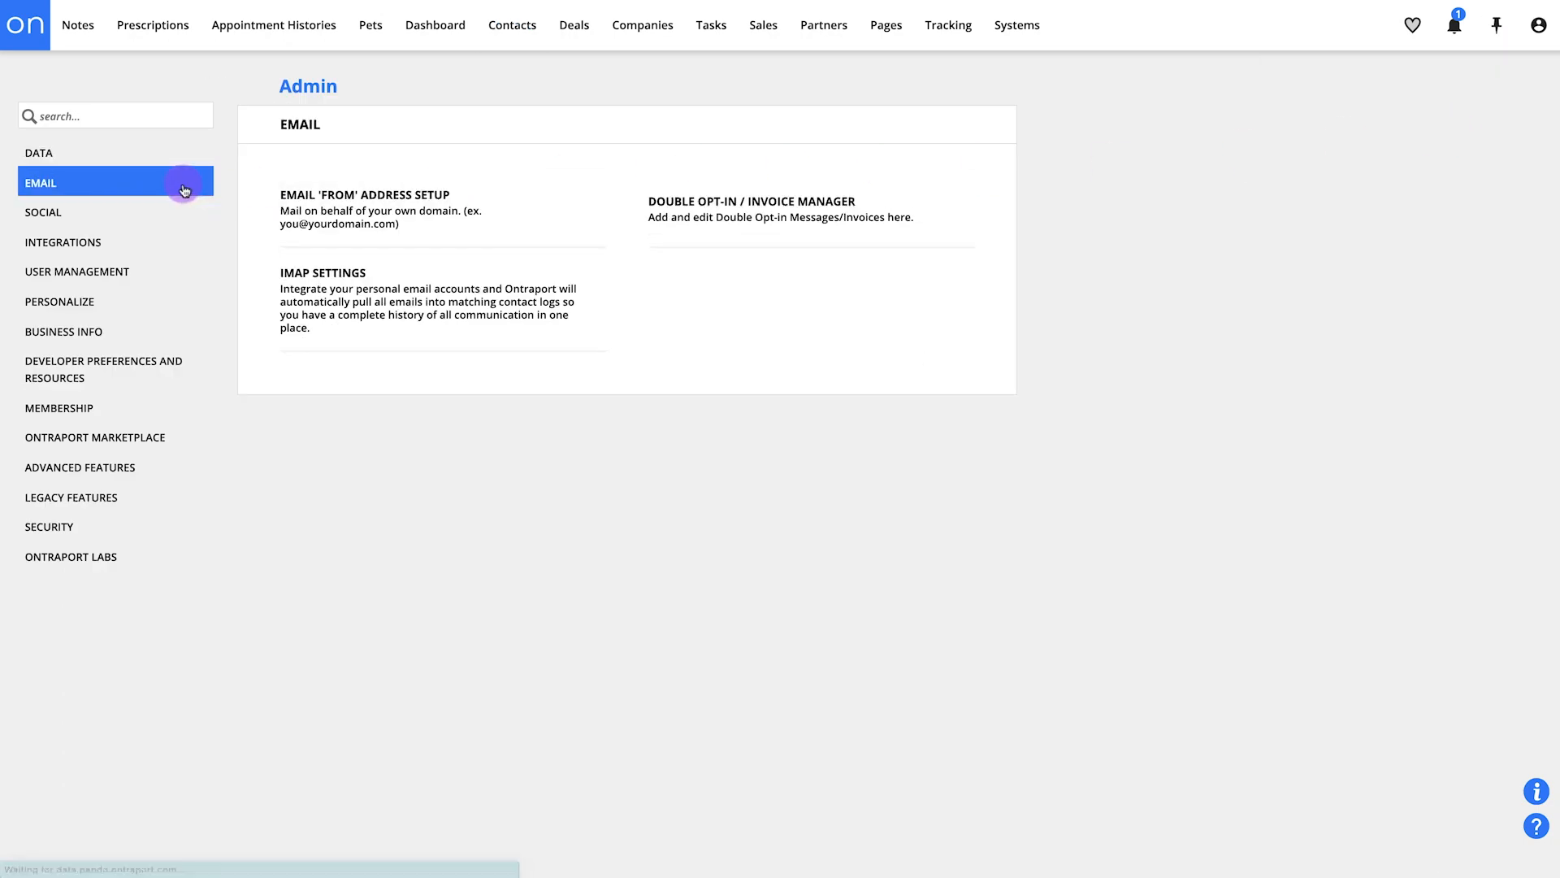
pyautogui.click(701, 234)
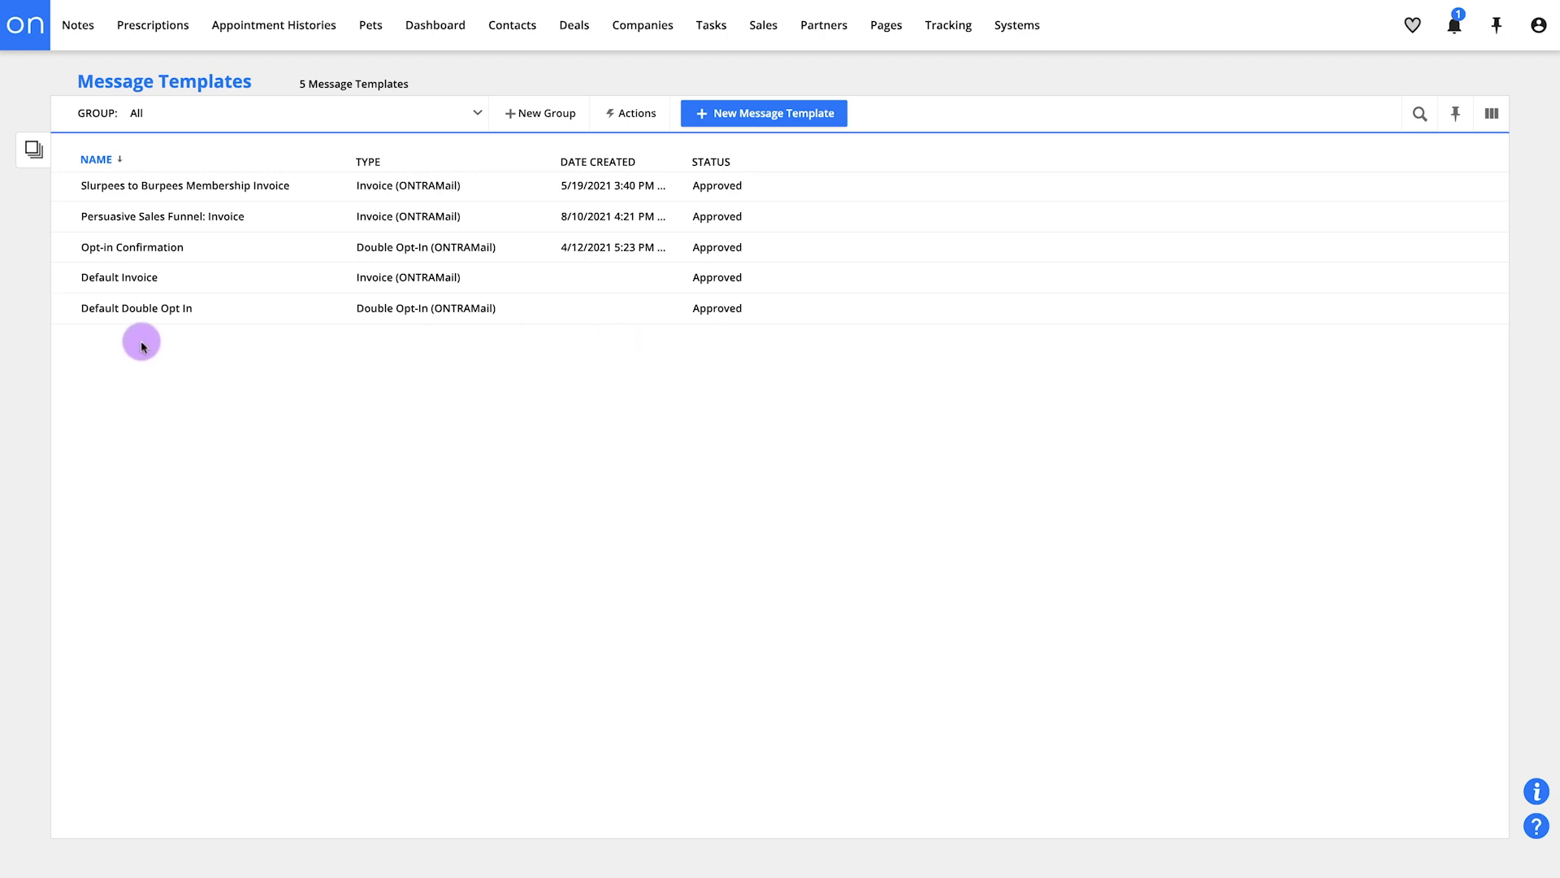
# Open the Default Invoice template and replace its placeholder logo with the suggested 3 Marketeers logo
pyautogui.click(139, 276)
pyautogui.click(878, 179)
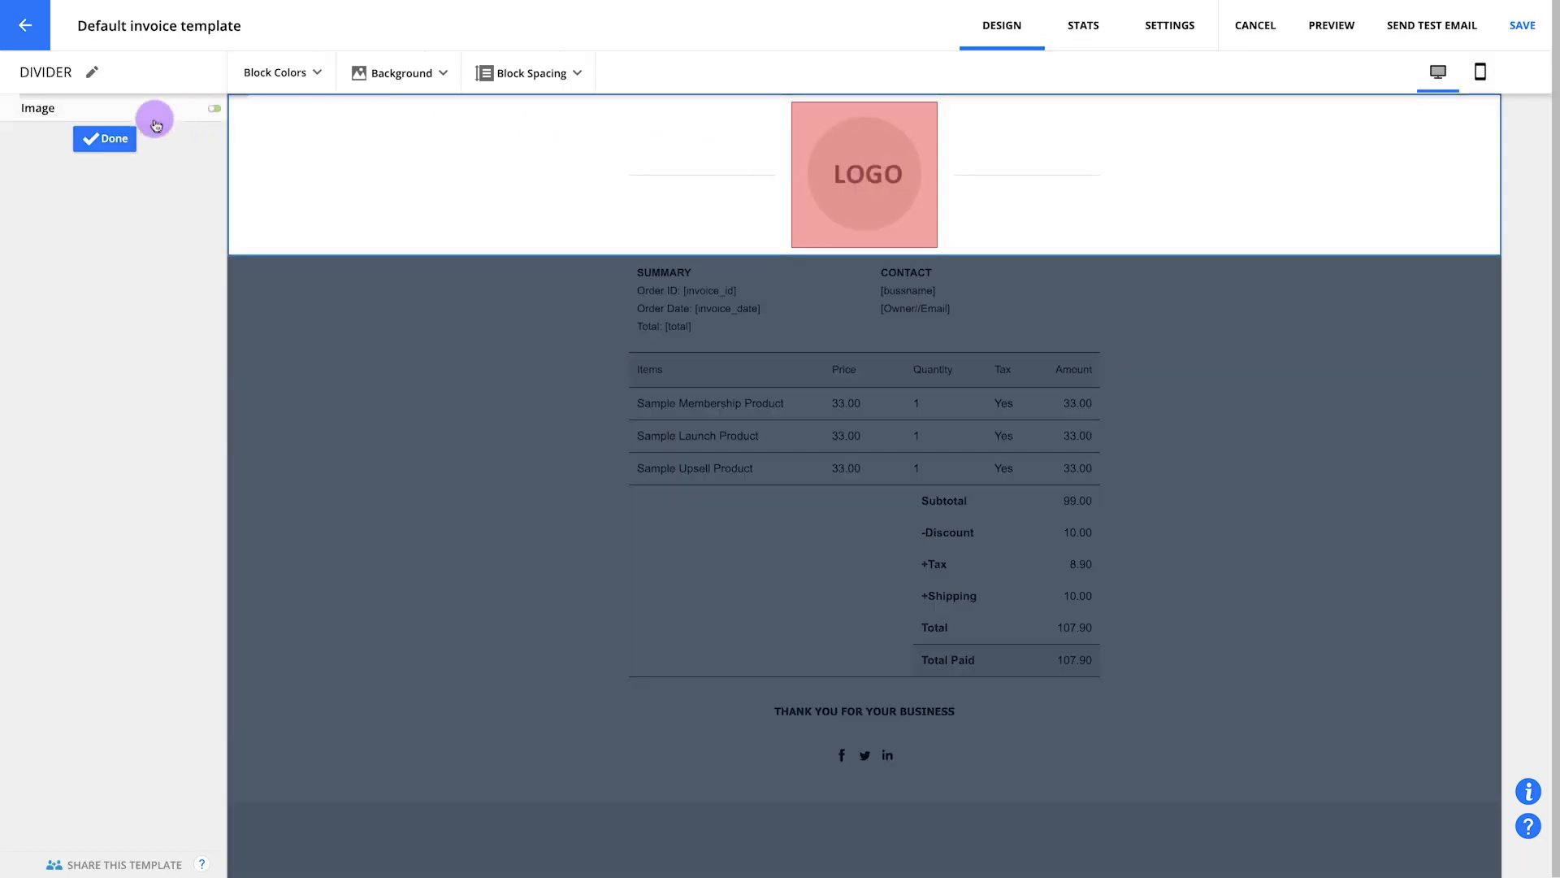
pyautogui.click(116, 108)
pyautogui.click(142, 338)
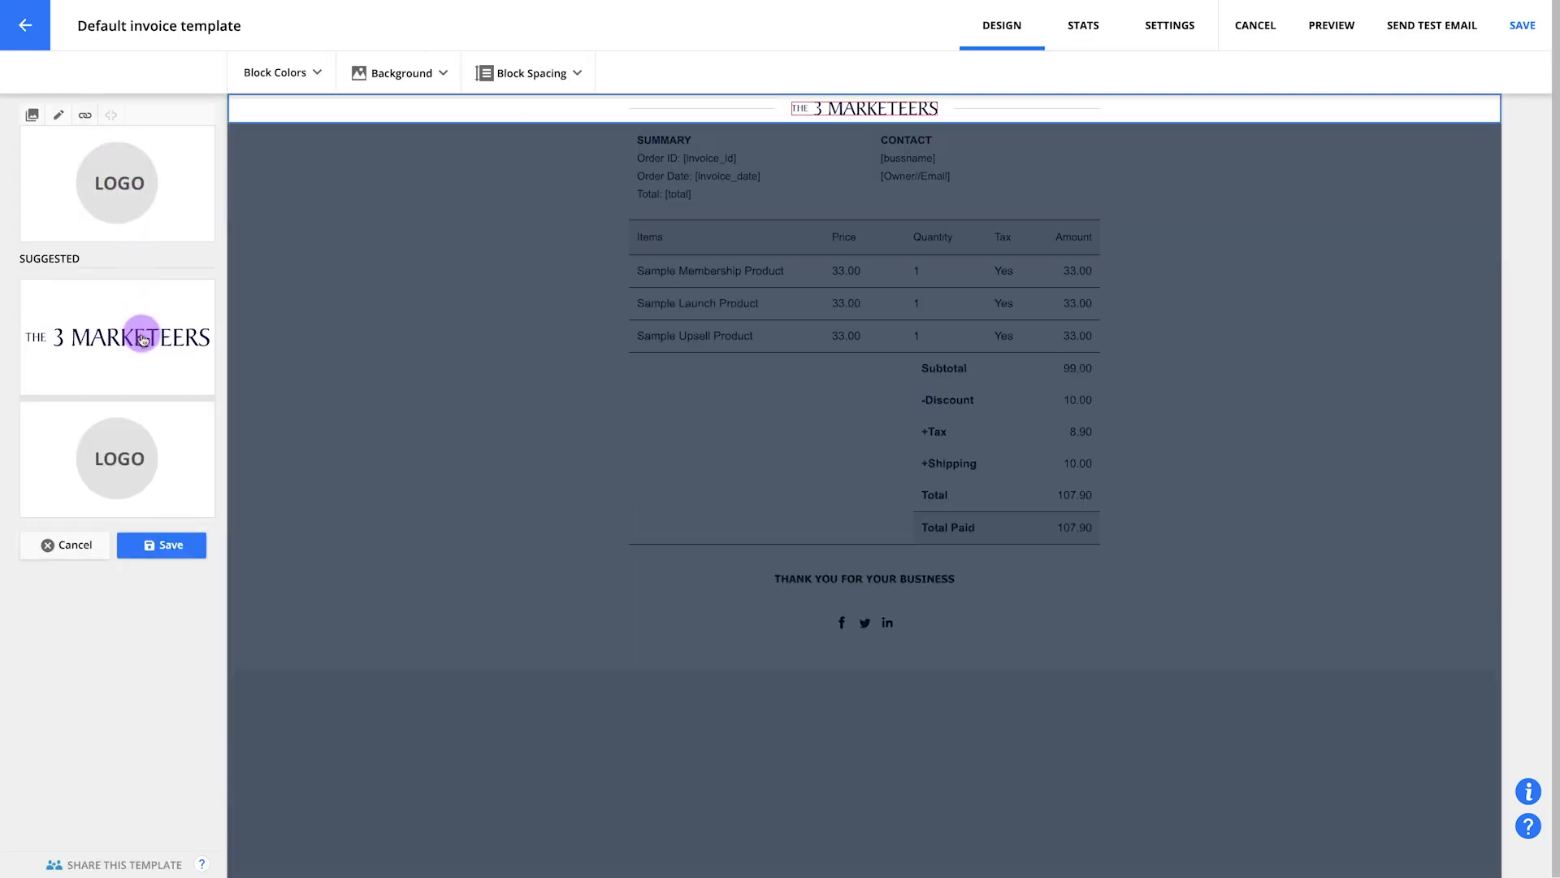
pyautogui.click(173, 544)
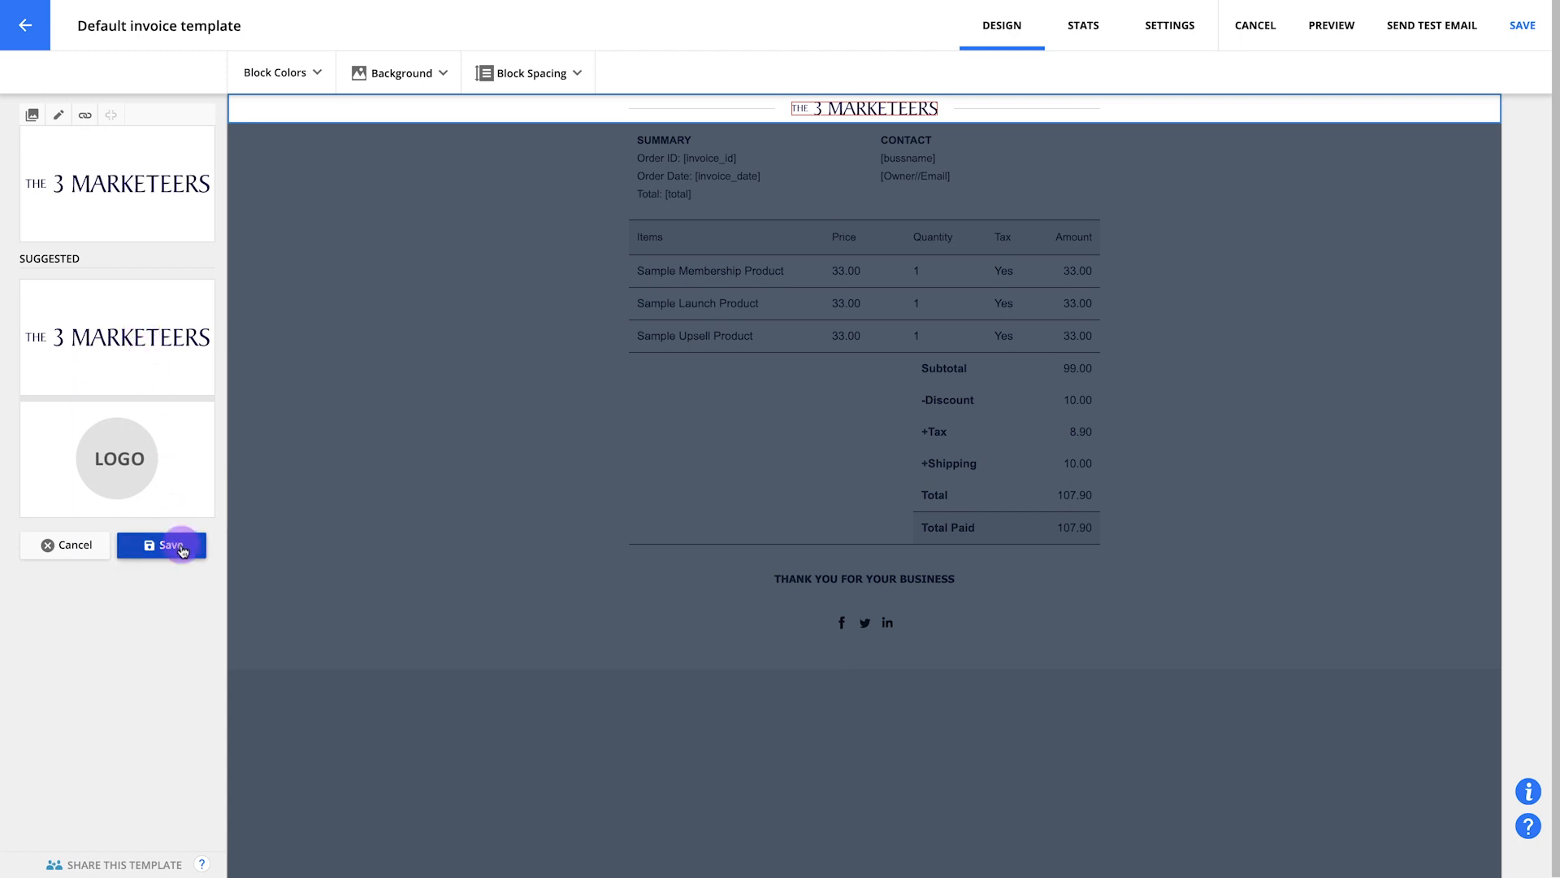
pyautogui.click(856, 630)
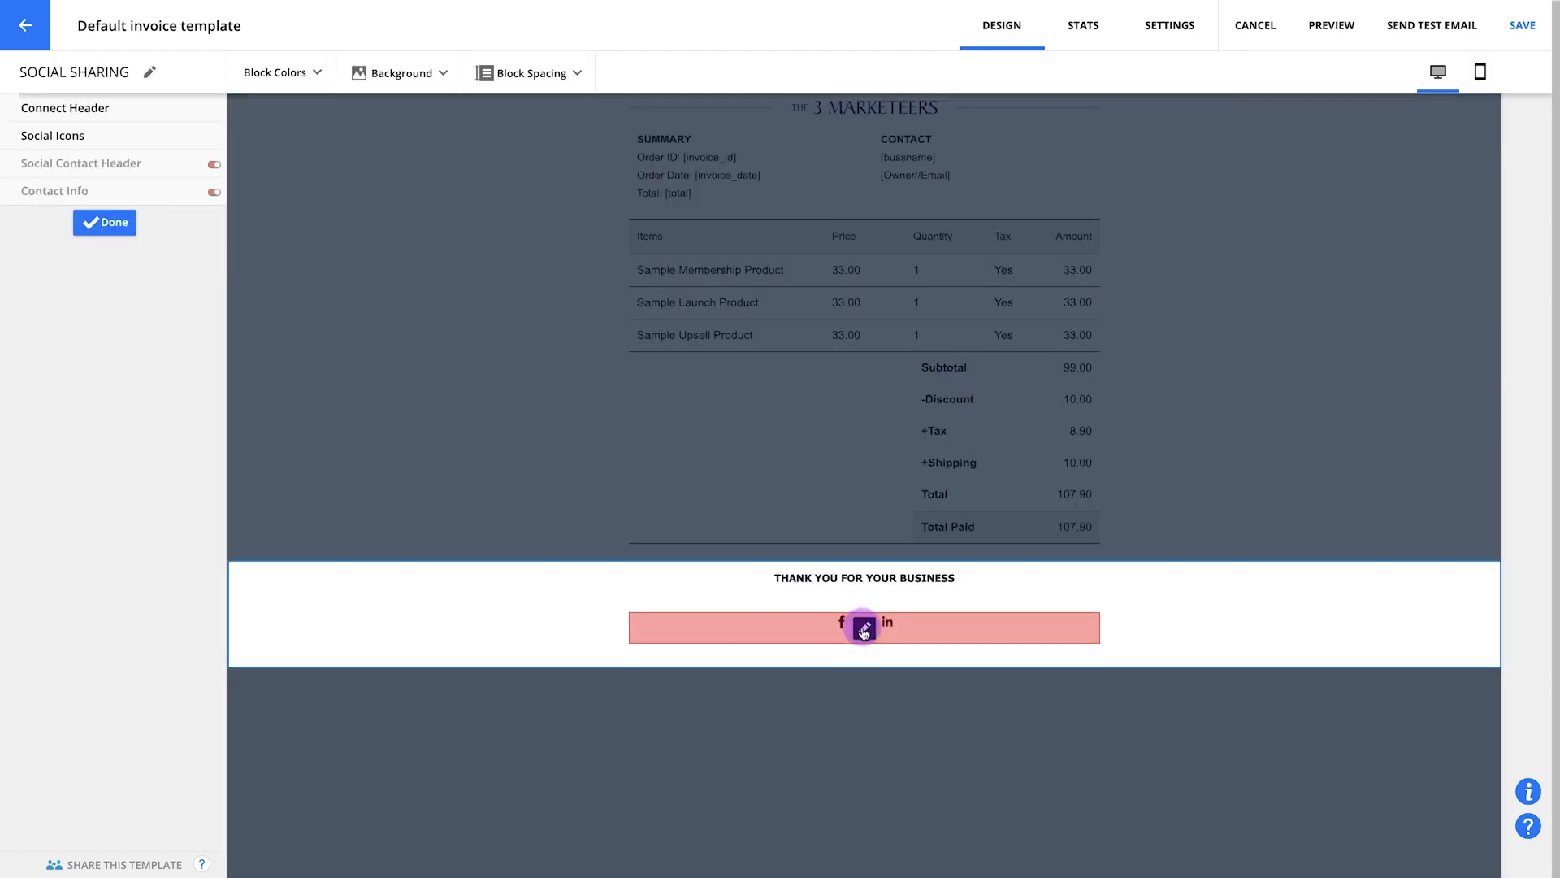
pyautogui.click(854, 628)
pyautogui.click(845, 629)
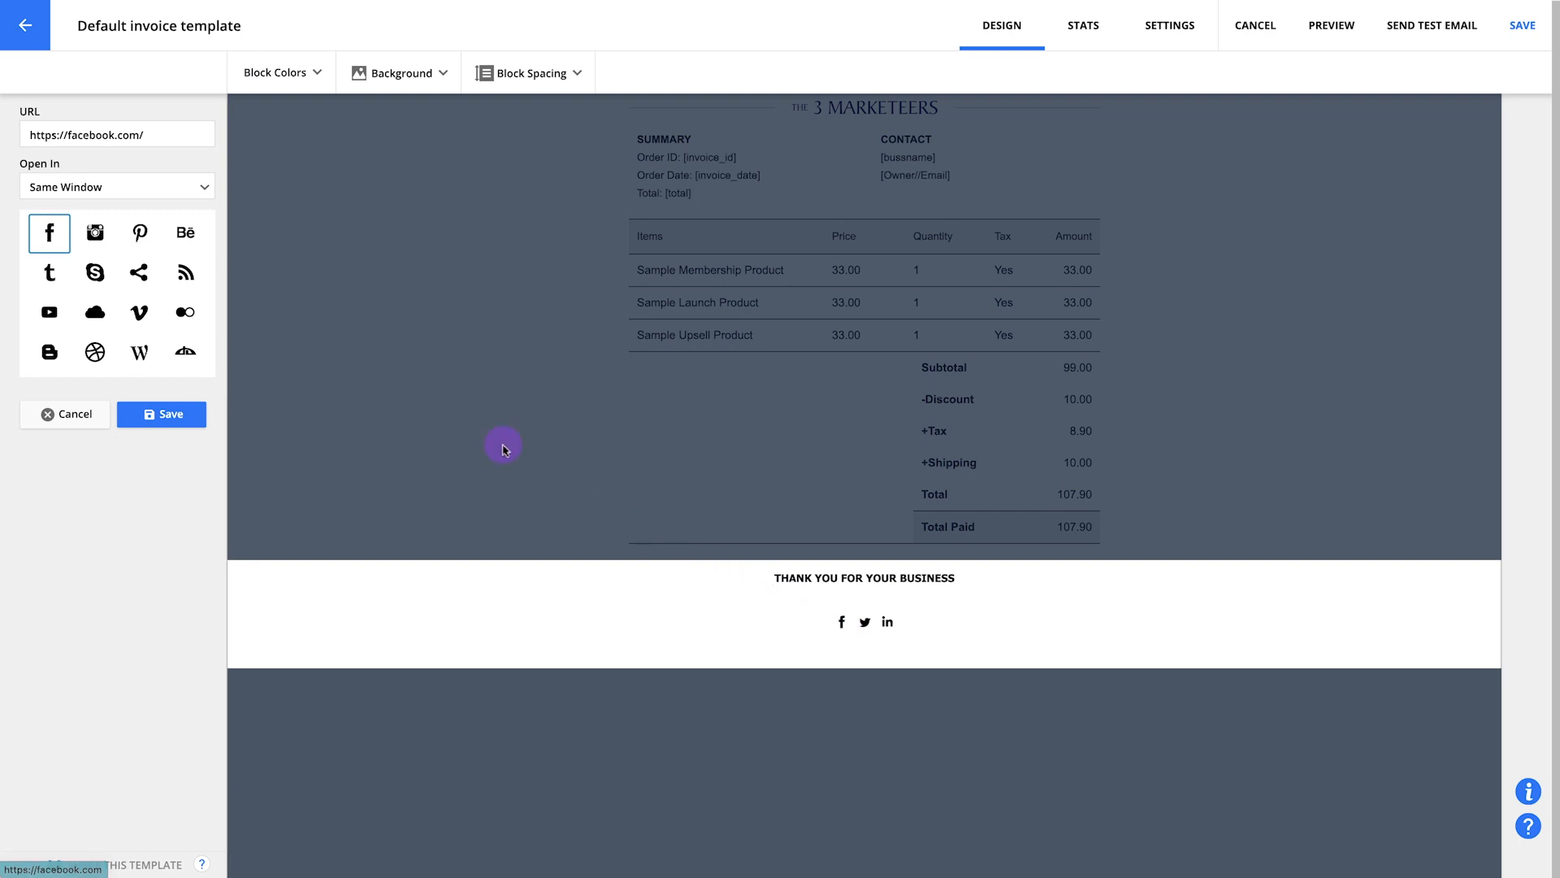
pyautogui.click(185, 136)
pyautogui.write('/threemarketeers')
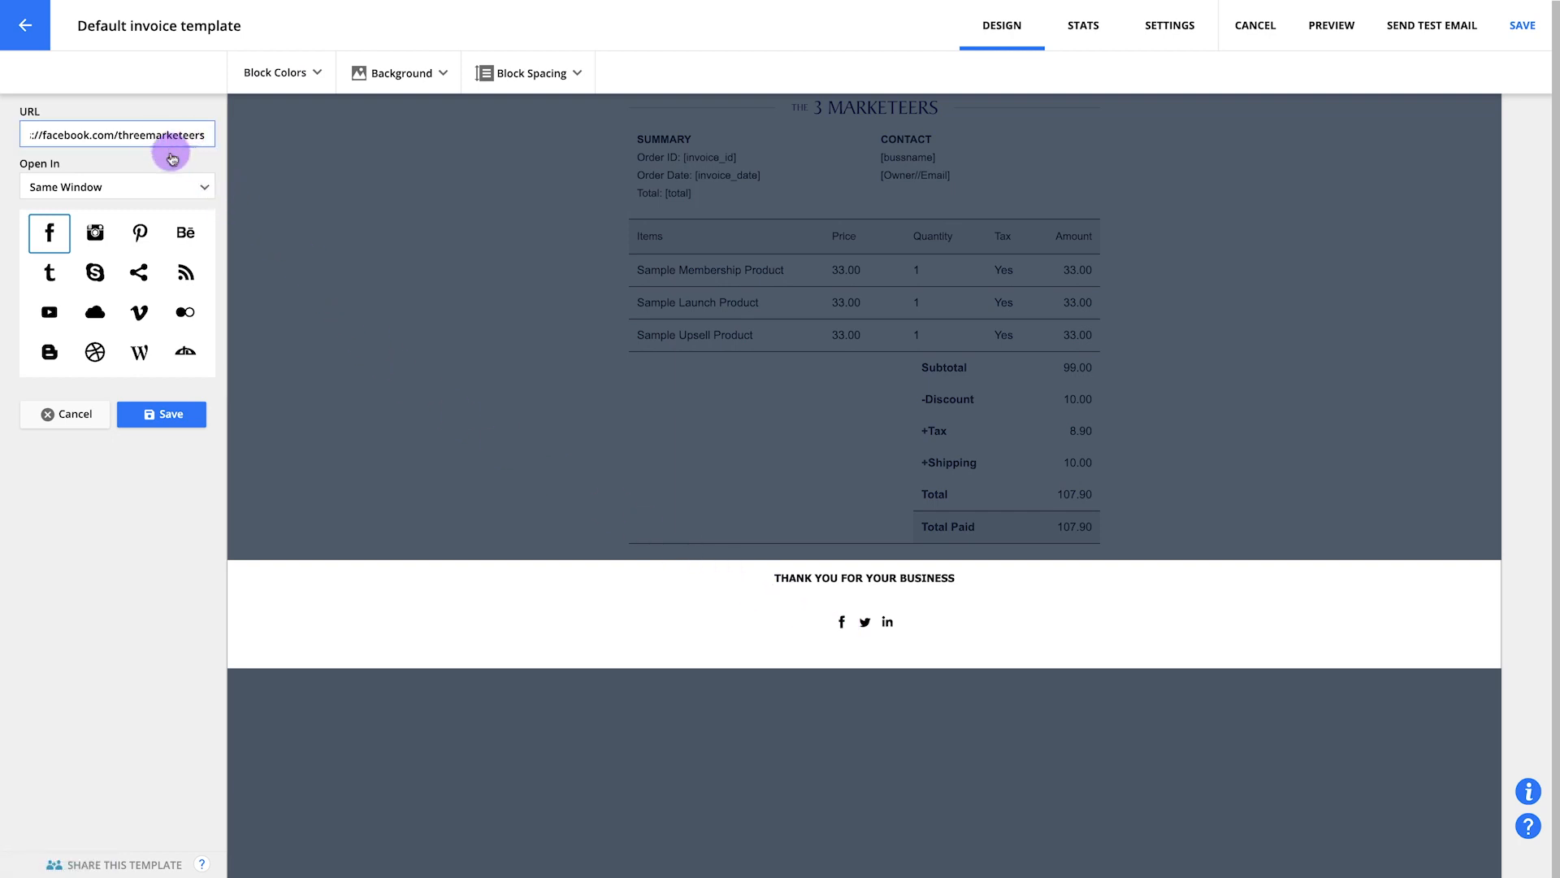
pyautogui.click(150, 186)
pyautogui.click(144, 236)
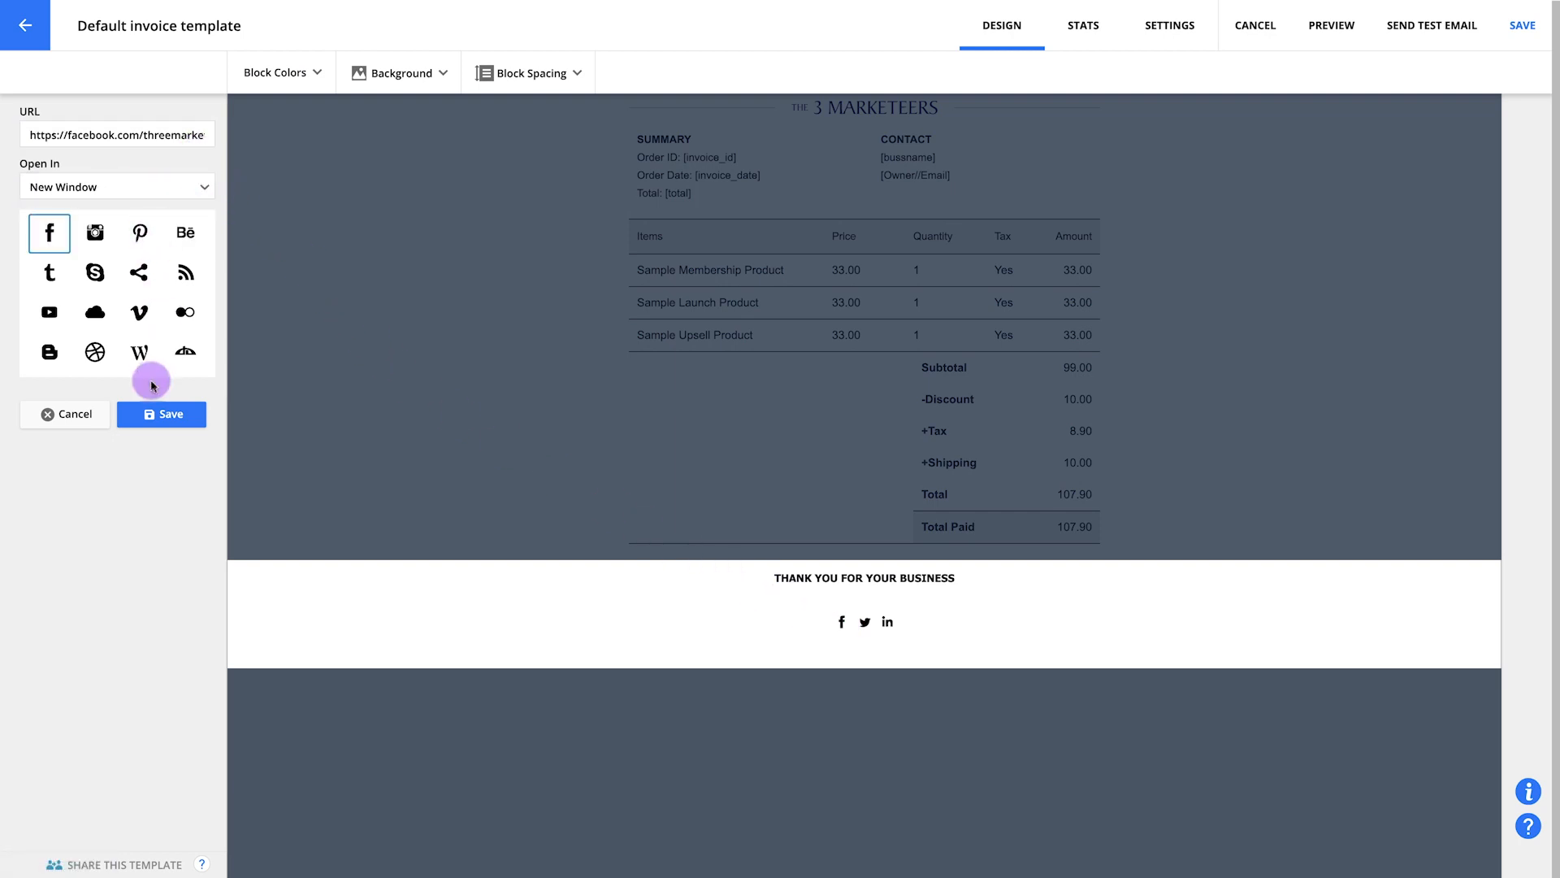
pyautogui.click(154, 414)
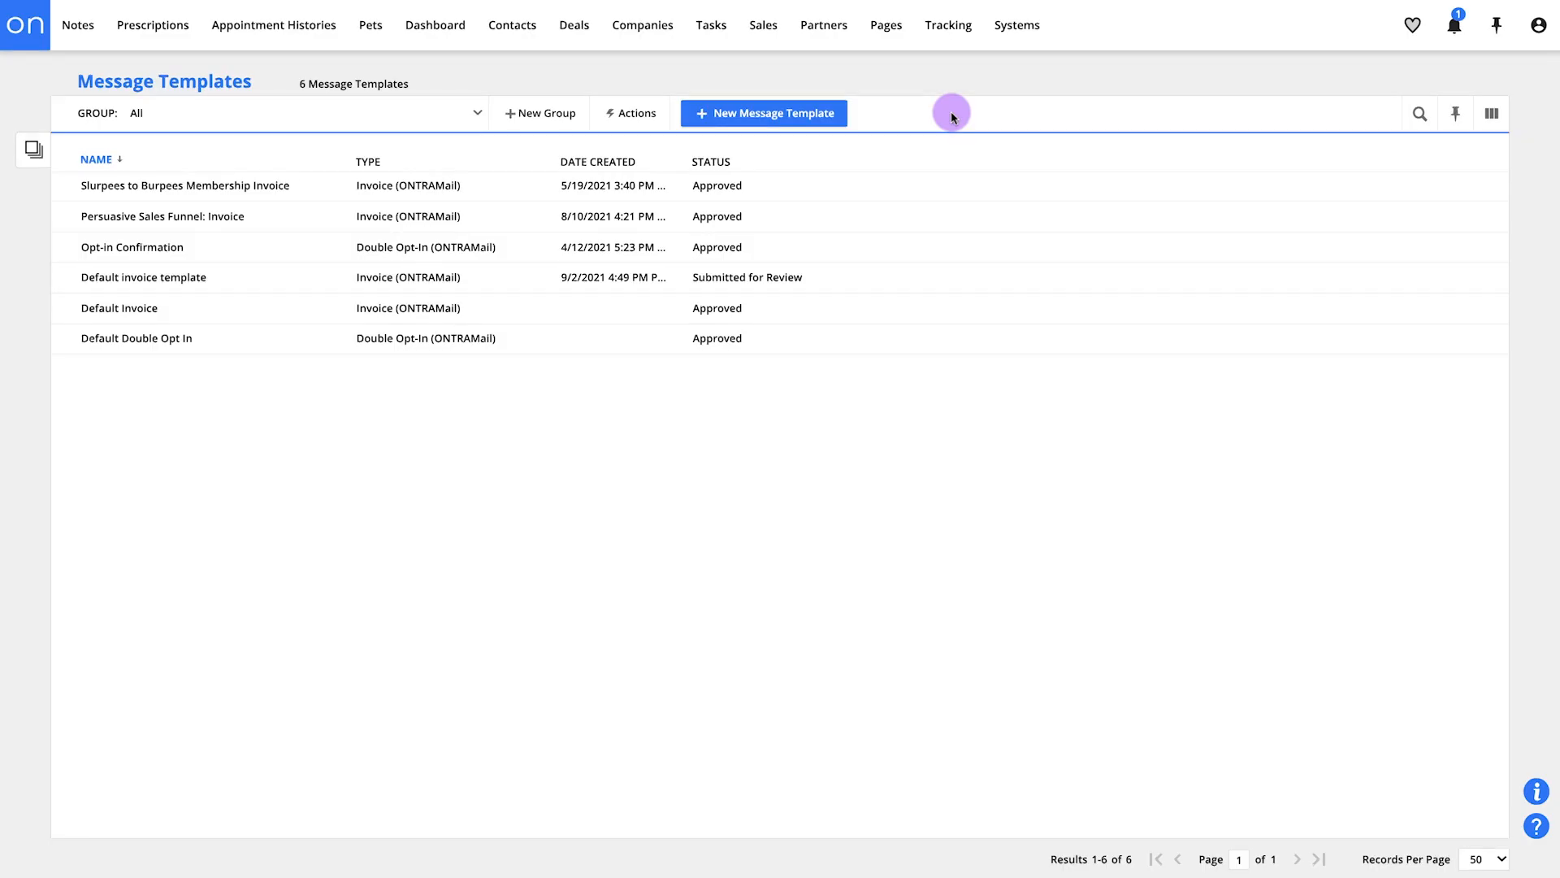
# Create a new Invoice (ONTRAMAIL) message template from scratch and name it "3 Marketeers Custom Invoice"
pyautogui.click(840, 119)
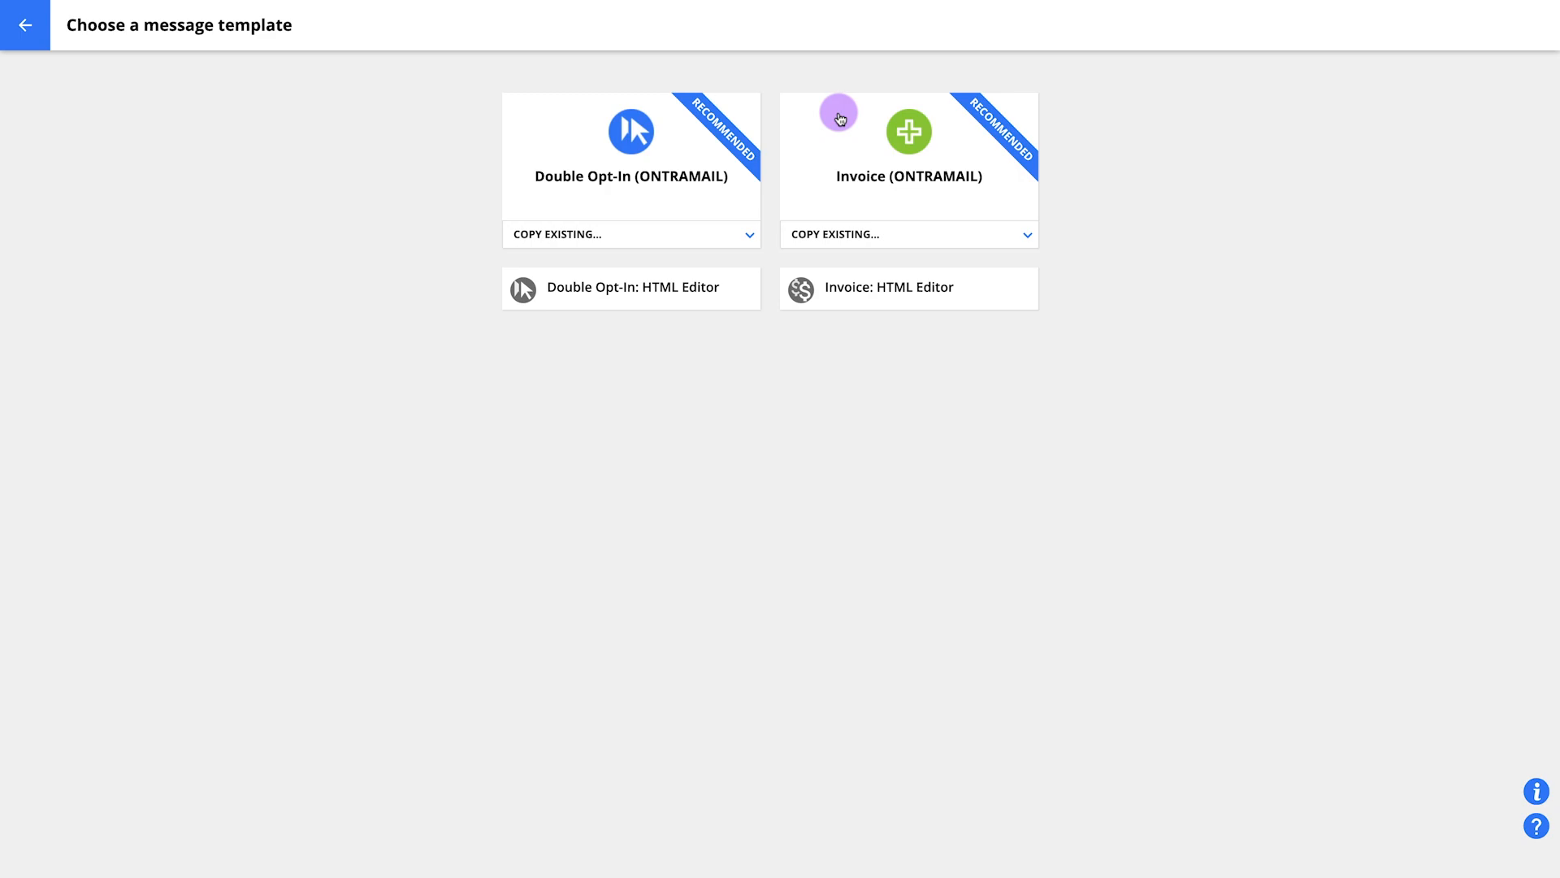
pyautogui.click(841, 119)
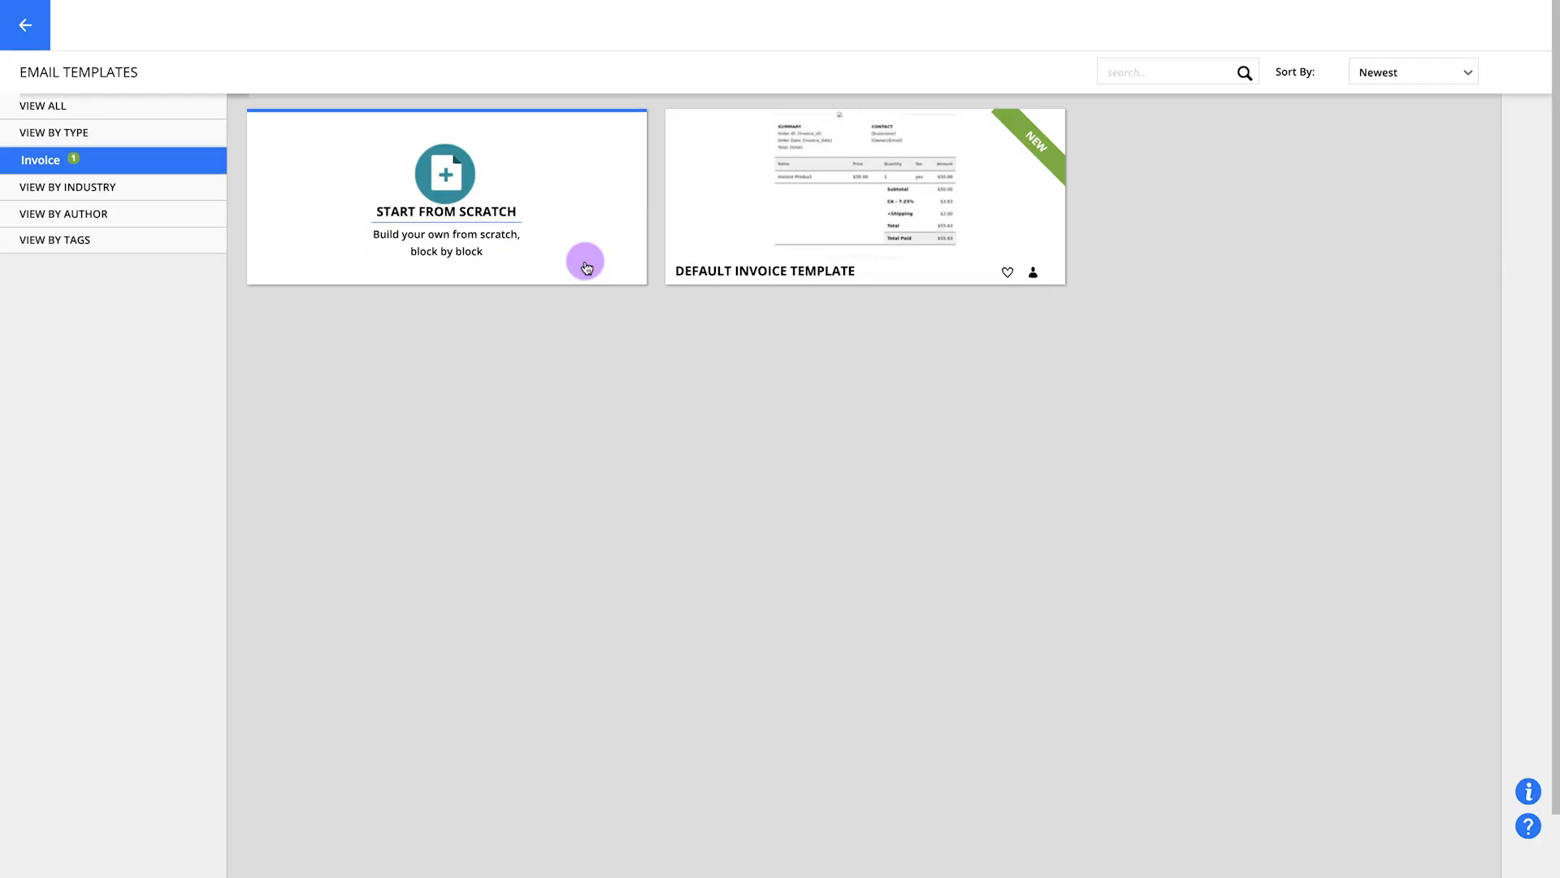
pyautogui.click(585, 261)
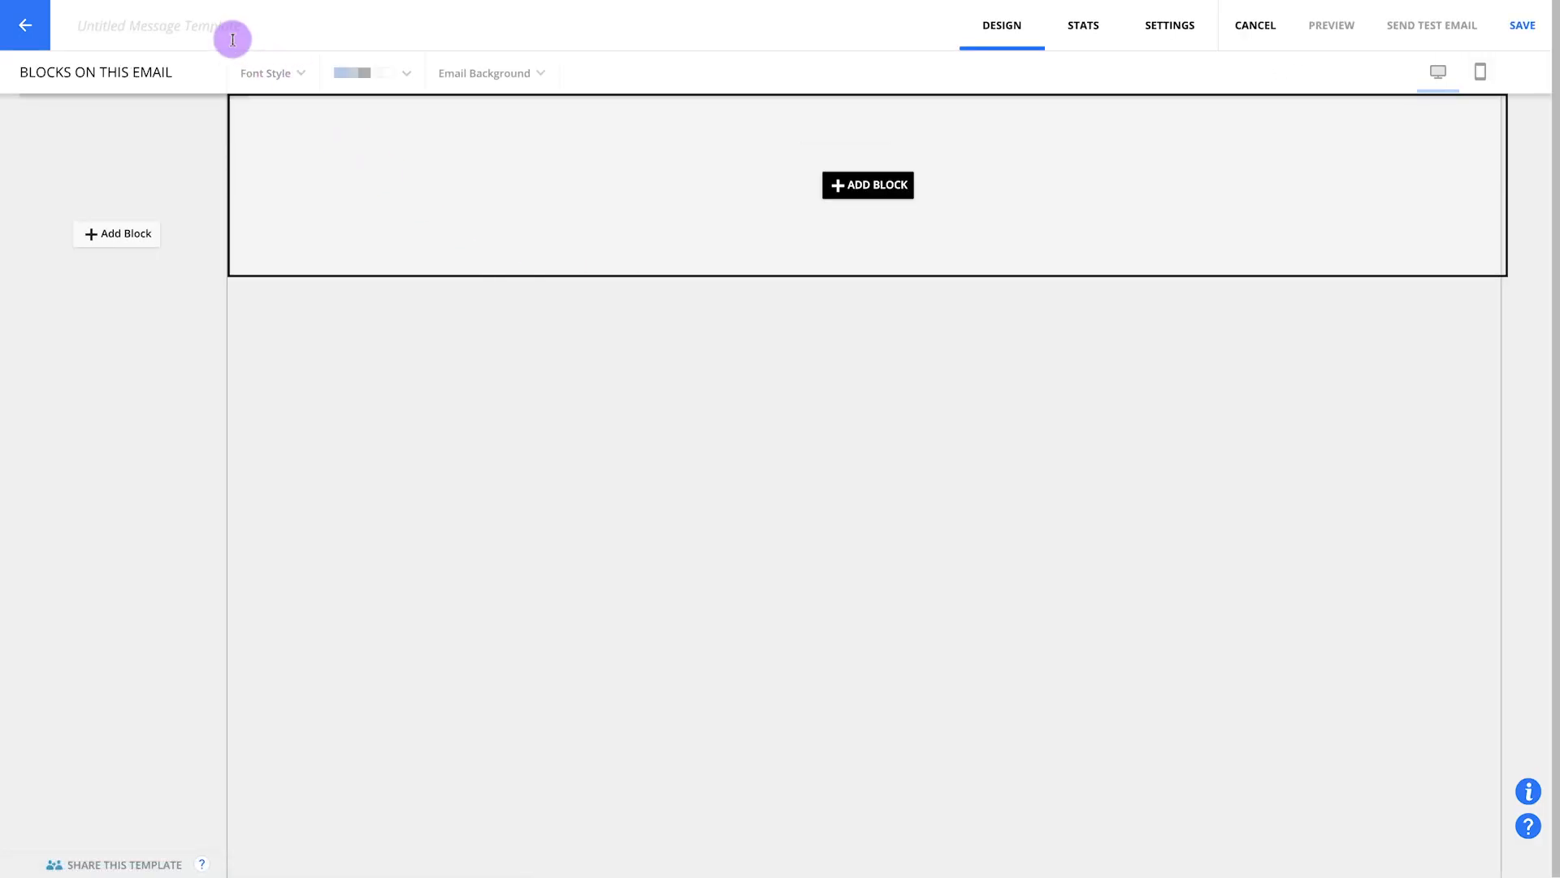
# Add the Invoice block with the large dark TOTAL PAID box and dark item table header
pyautogui.click(830, 191)
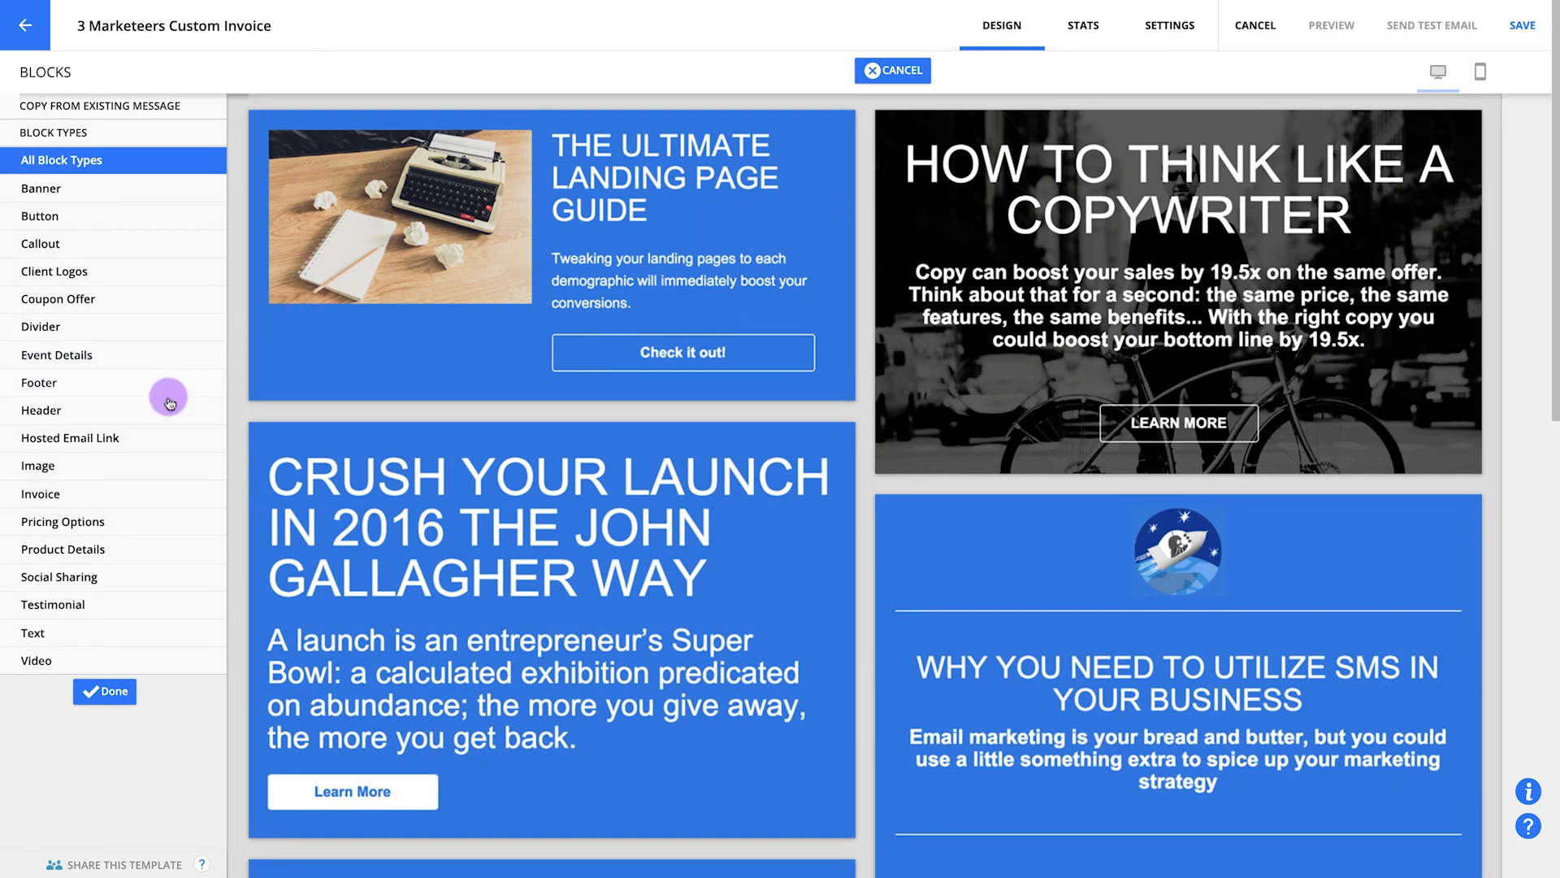
pyautogui.click(157, 497)
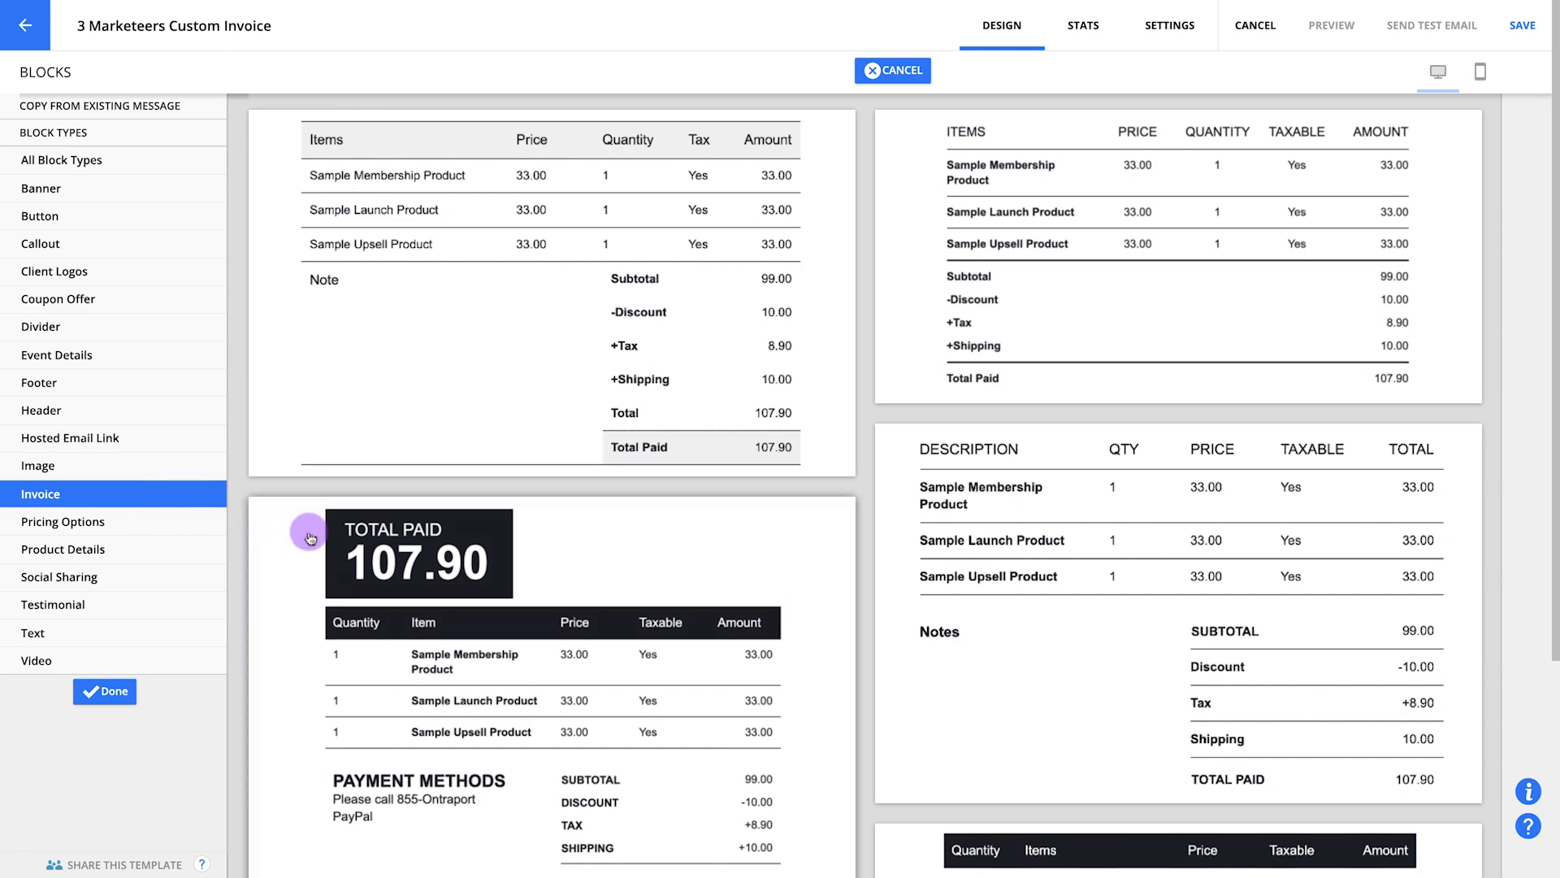
pyautogui.click(466, 603)
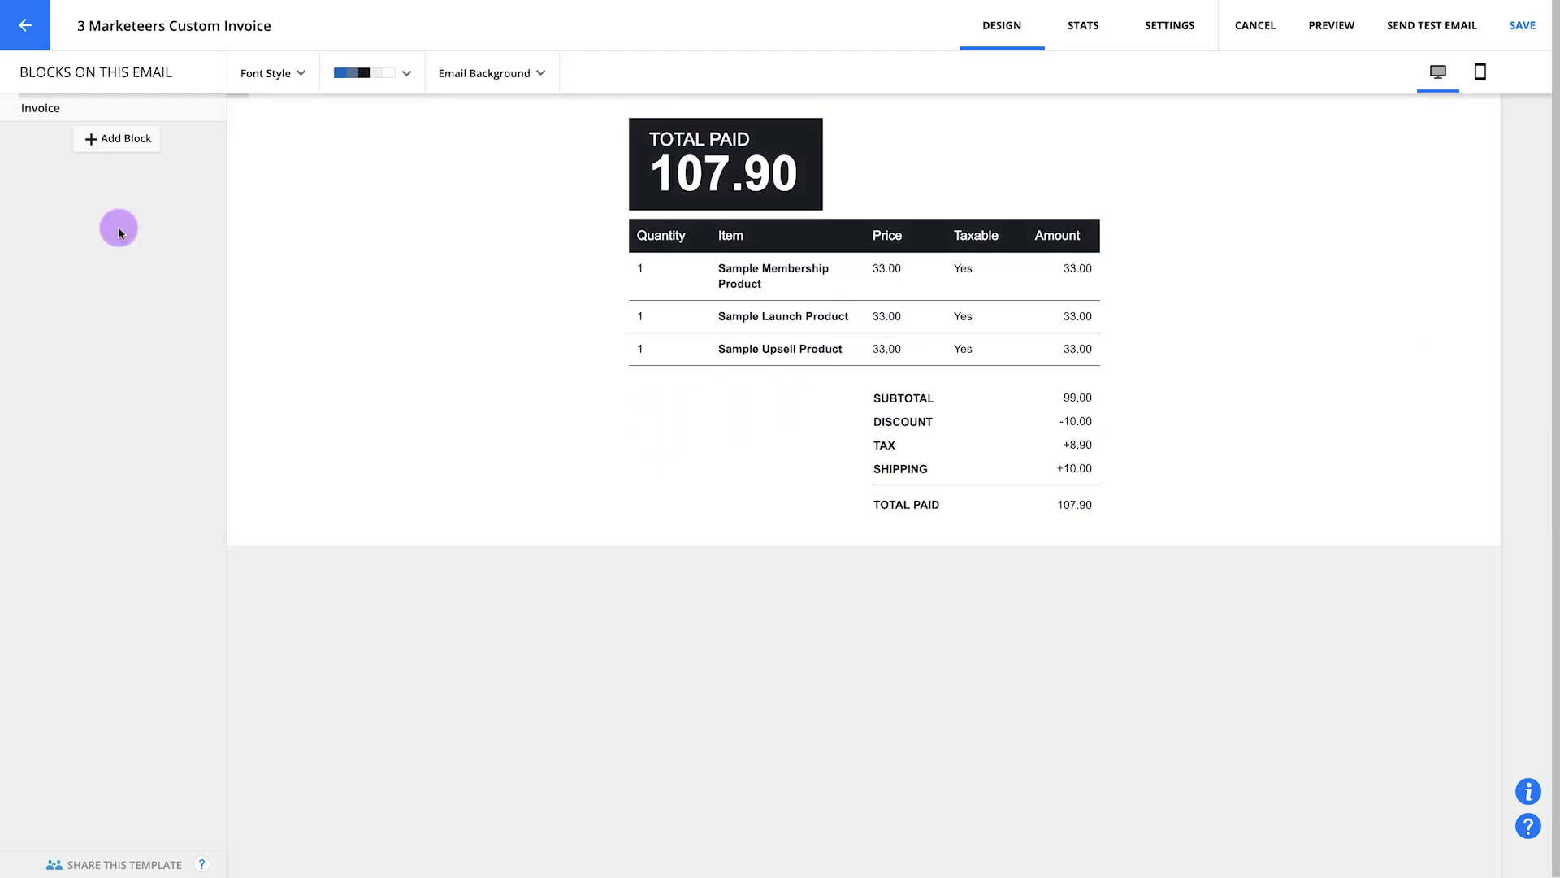
# Add the RECEIPT header block with billing address and logo, plus the white Contact Info footer block with social icons
pyautogui.click(101, 139)
pyautogui.click(86, 410)
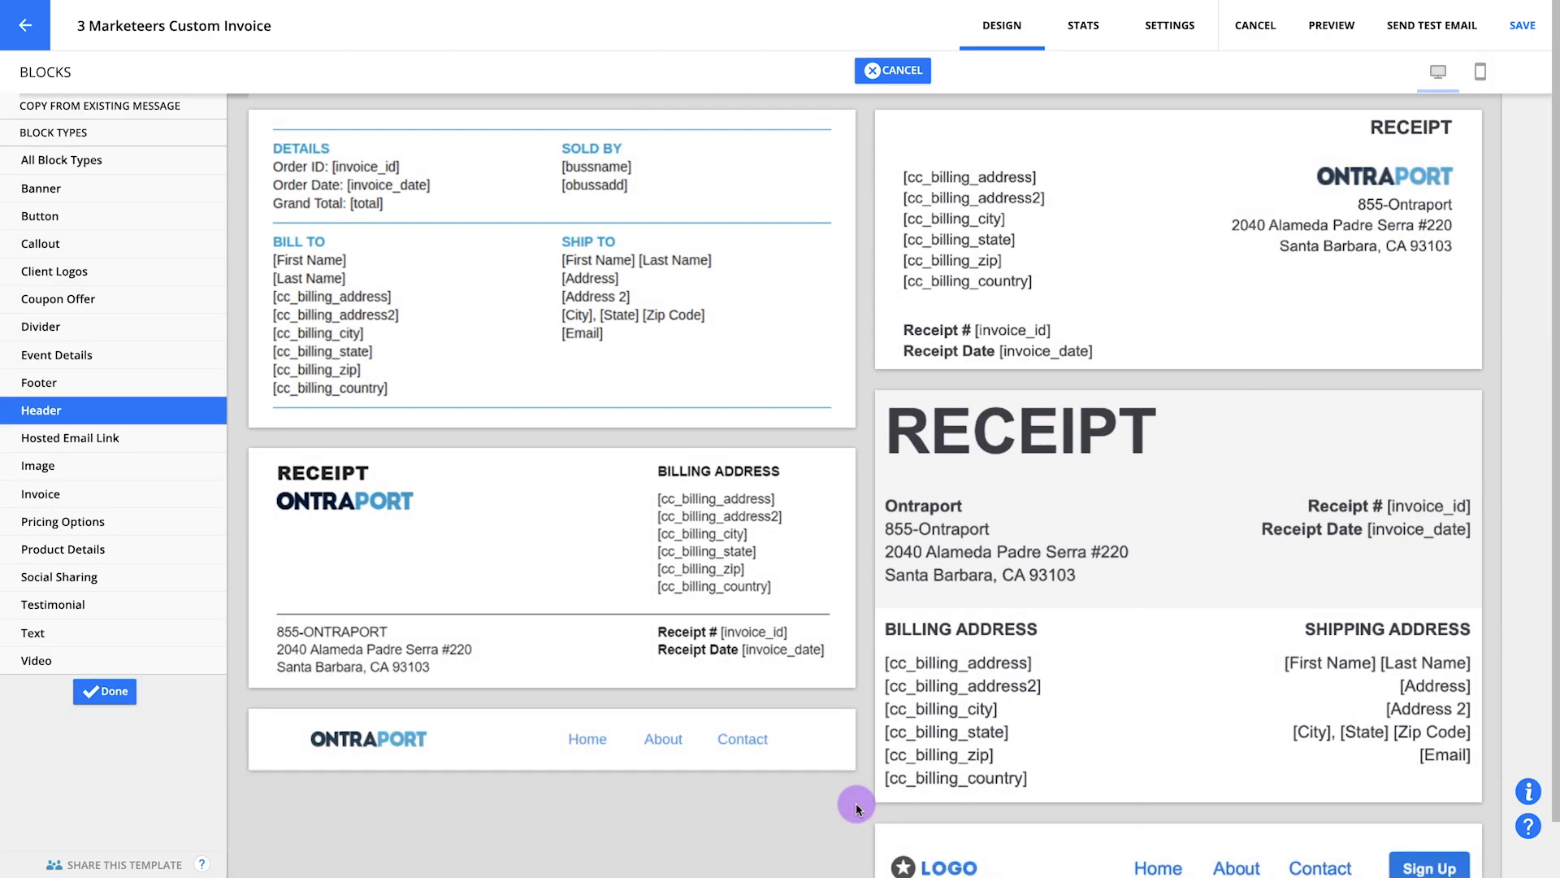
pyautogui.click(150, 383)
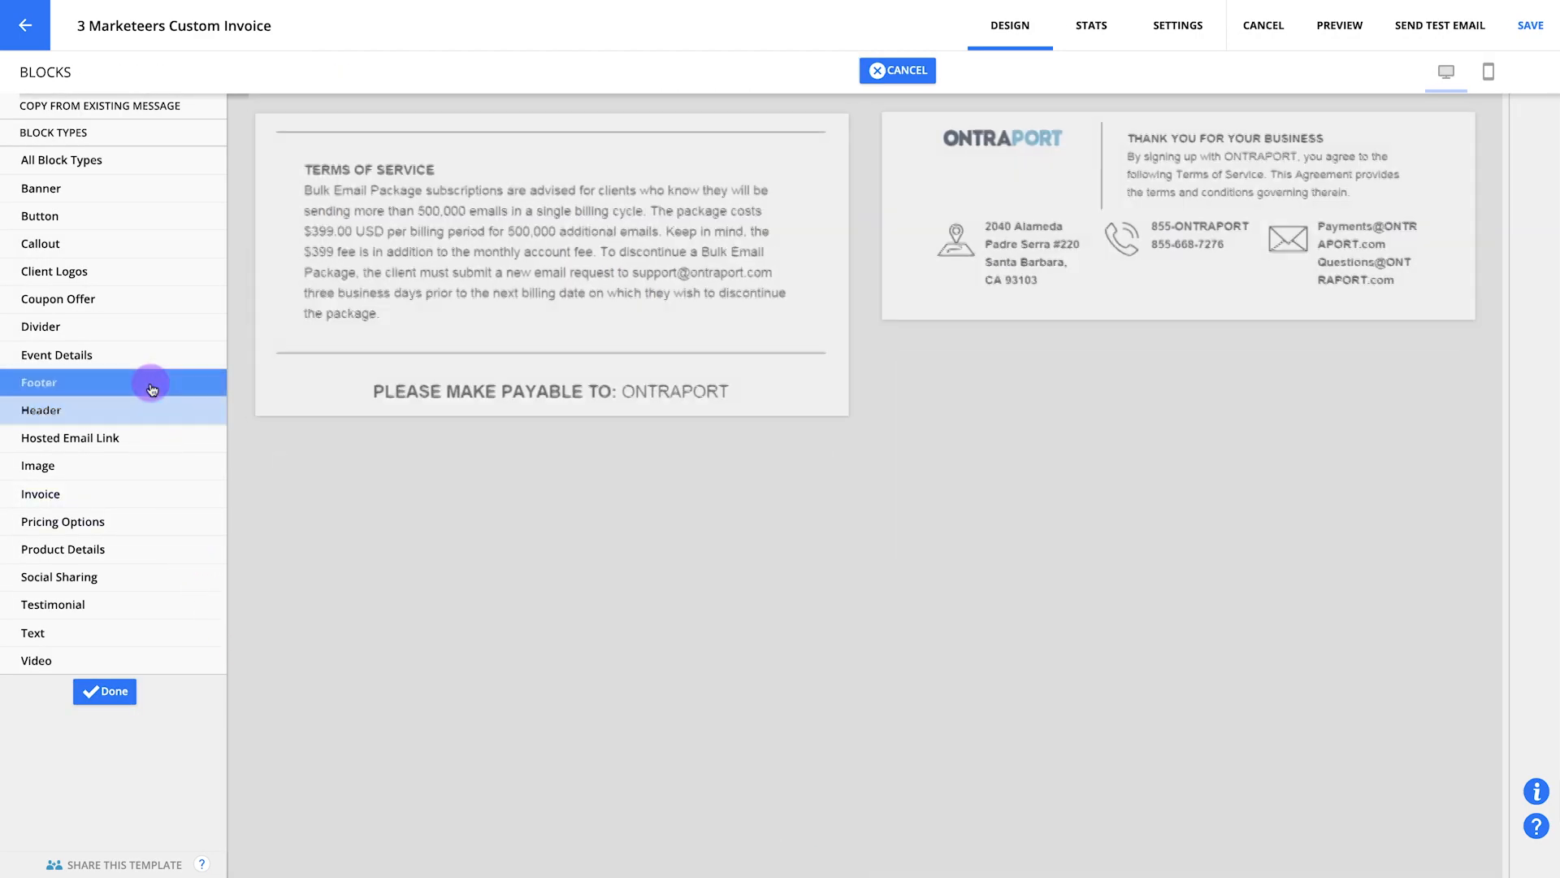
pyautogui.scroll(-5, 546, 529)
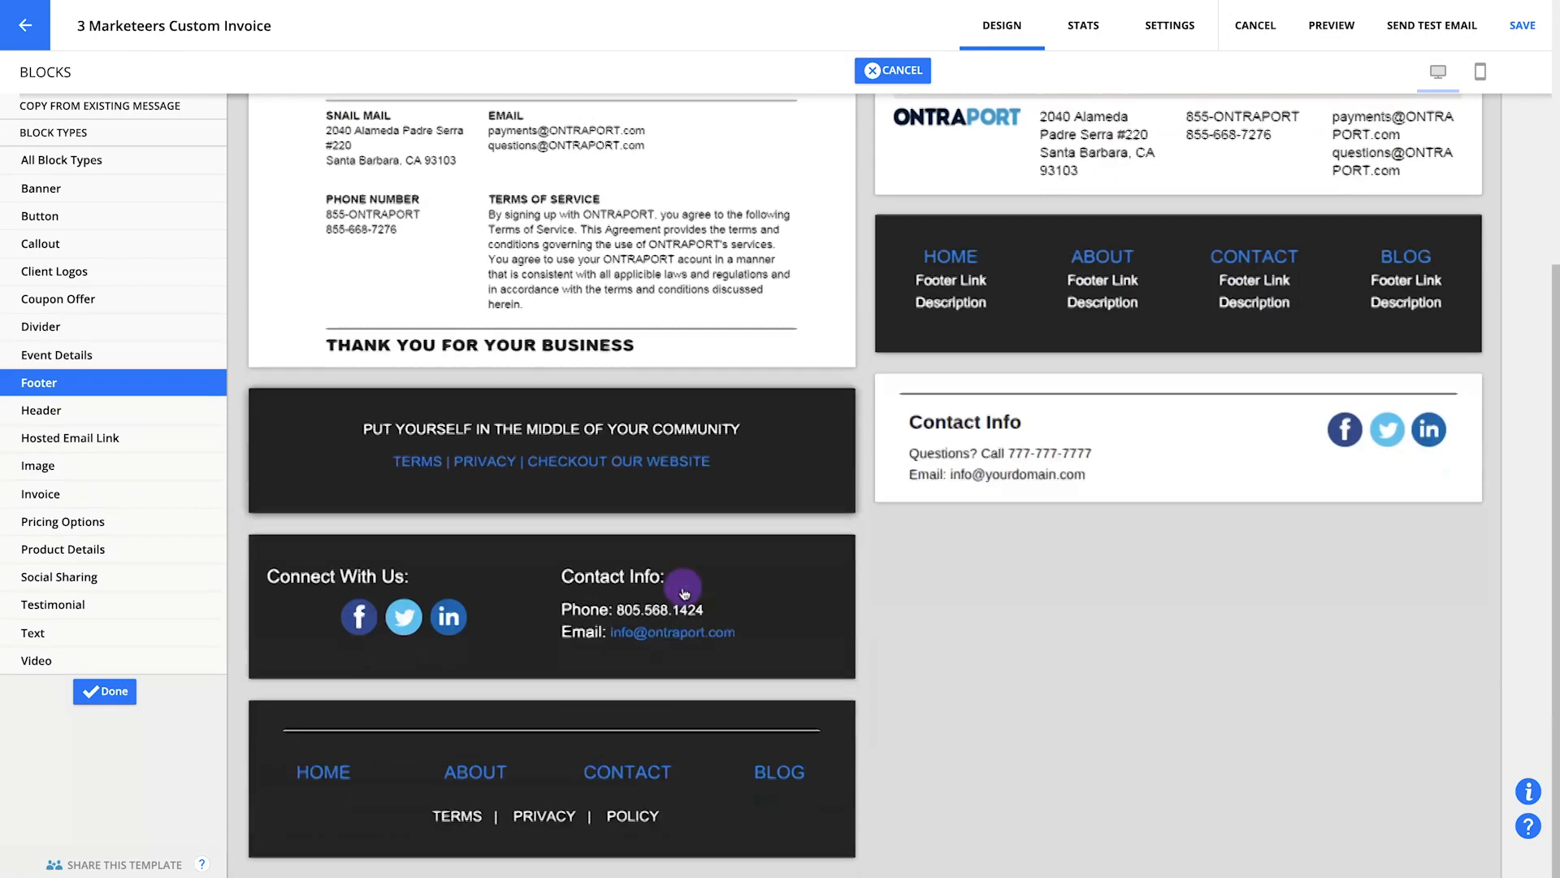
pyautogui.click(1194, 462)
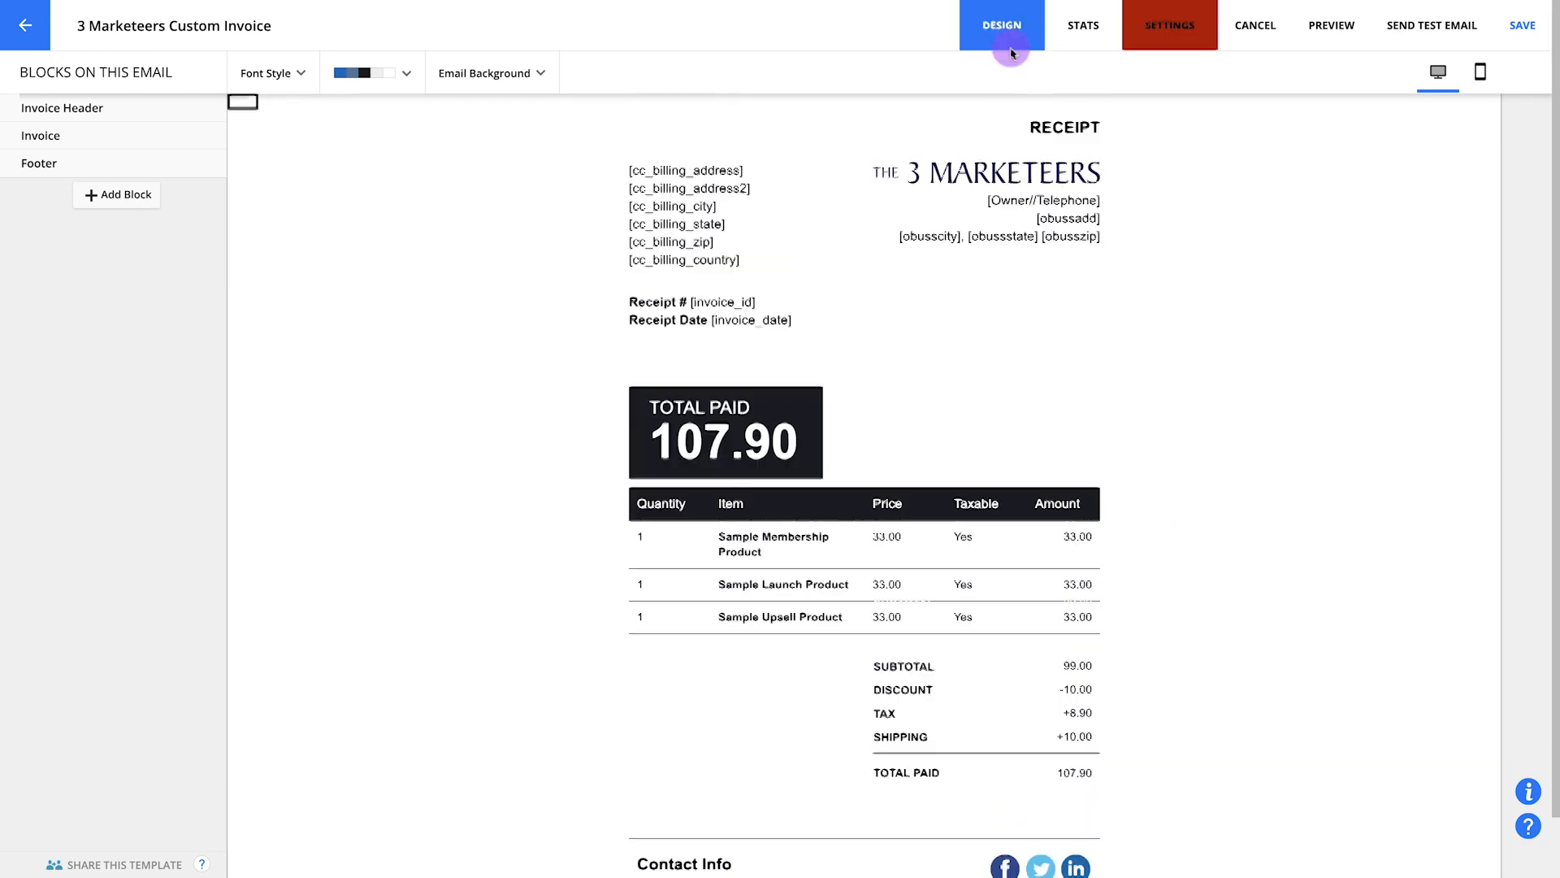
# Set the subject to "3 Marketeers: Invoice", copy the plain text email from the HTML with link tracking, and save the template
pyautogui.click(1161, 47)
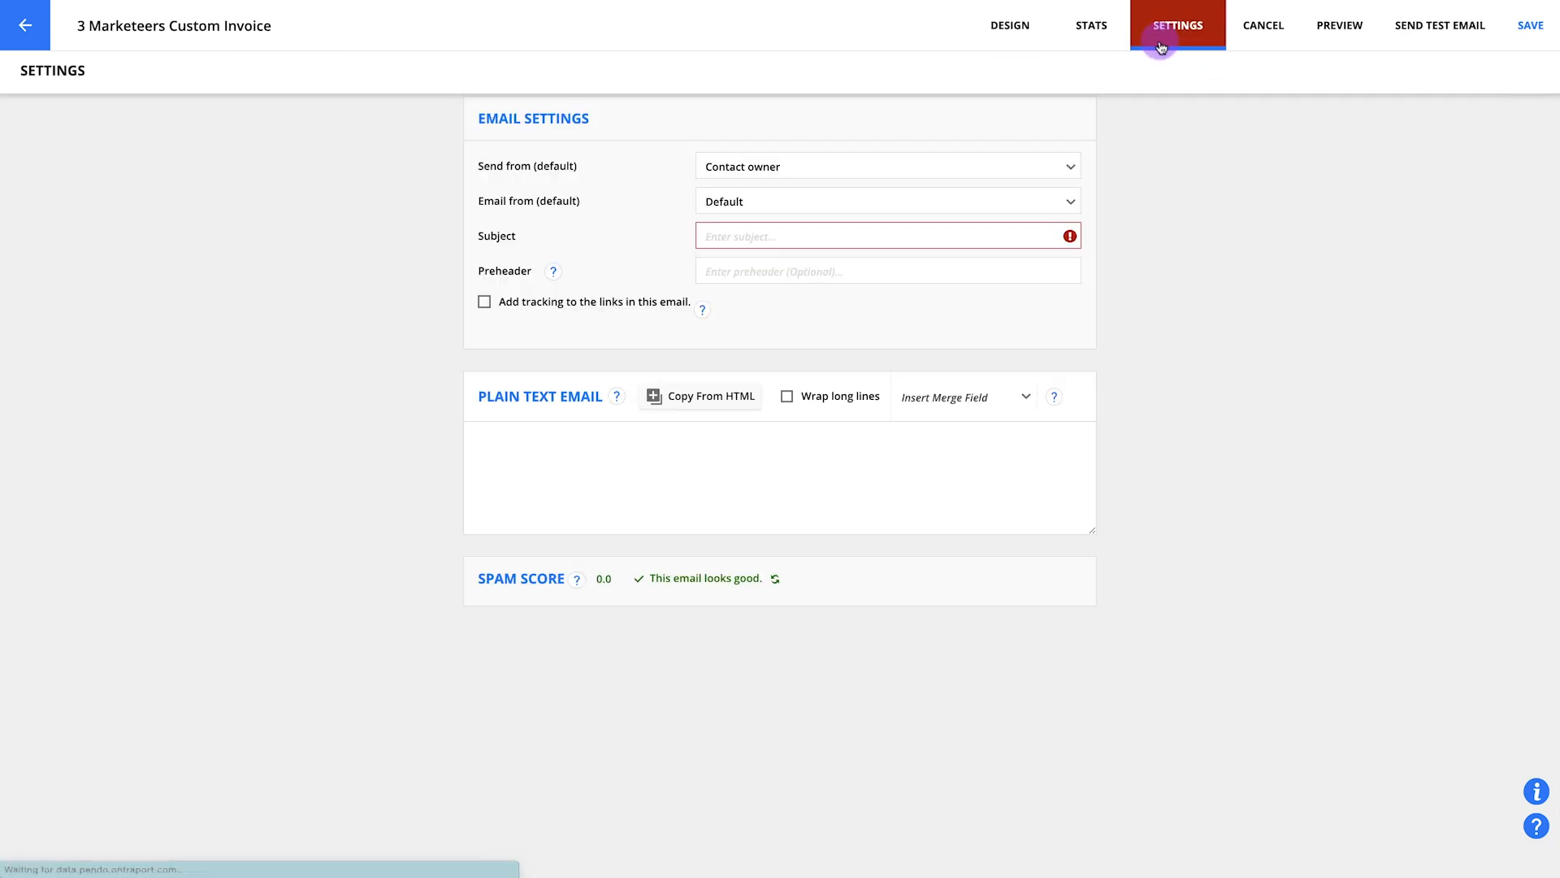
pyautogui.click(897, 239)
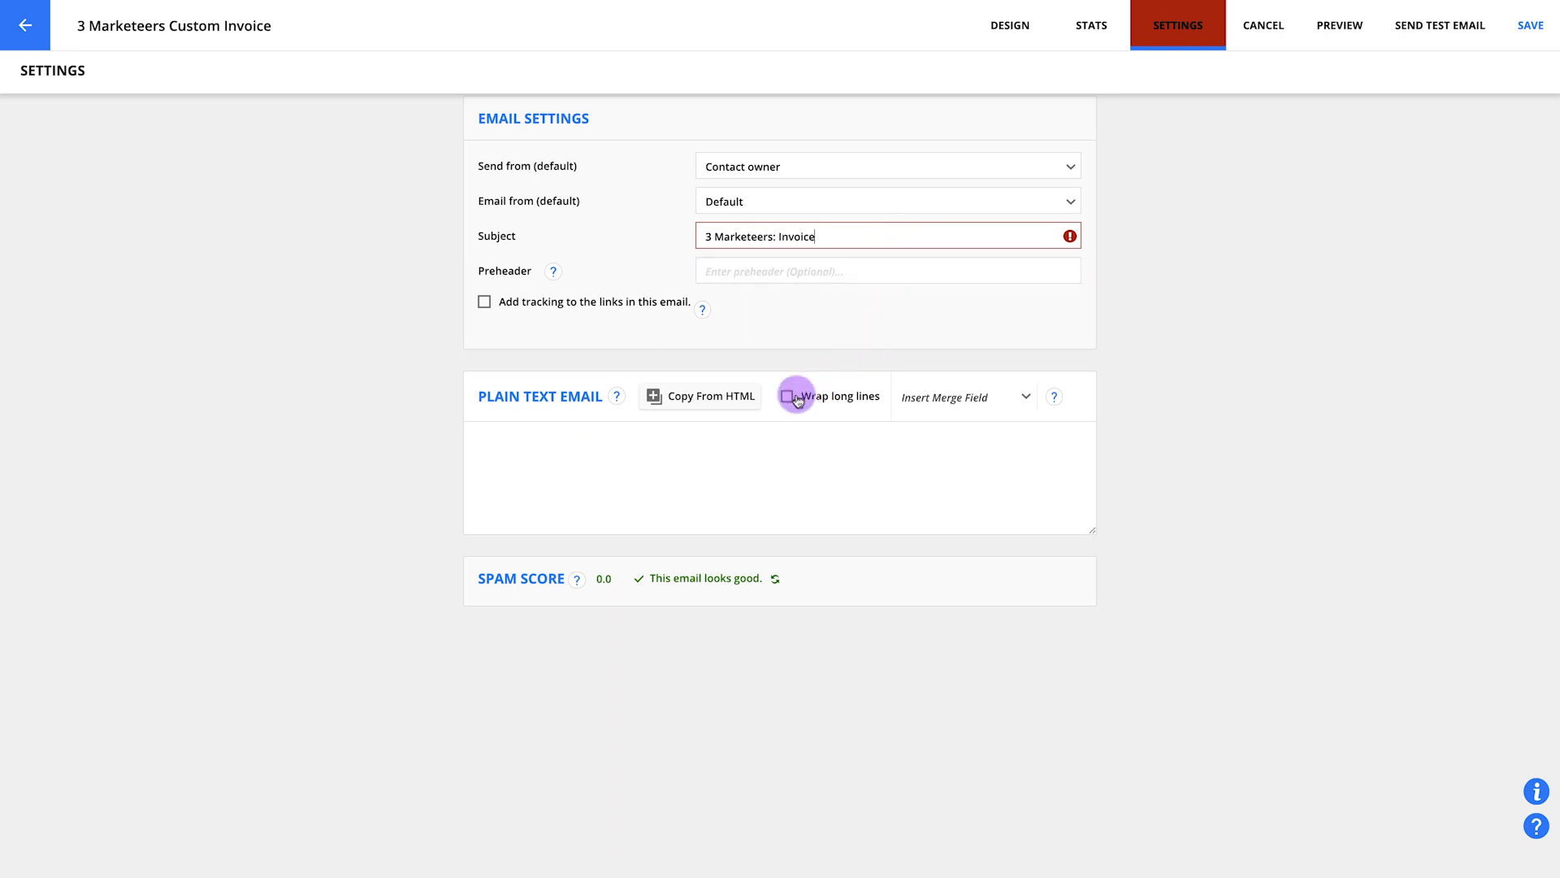
pyautogui.click(717, 400)
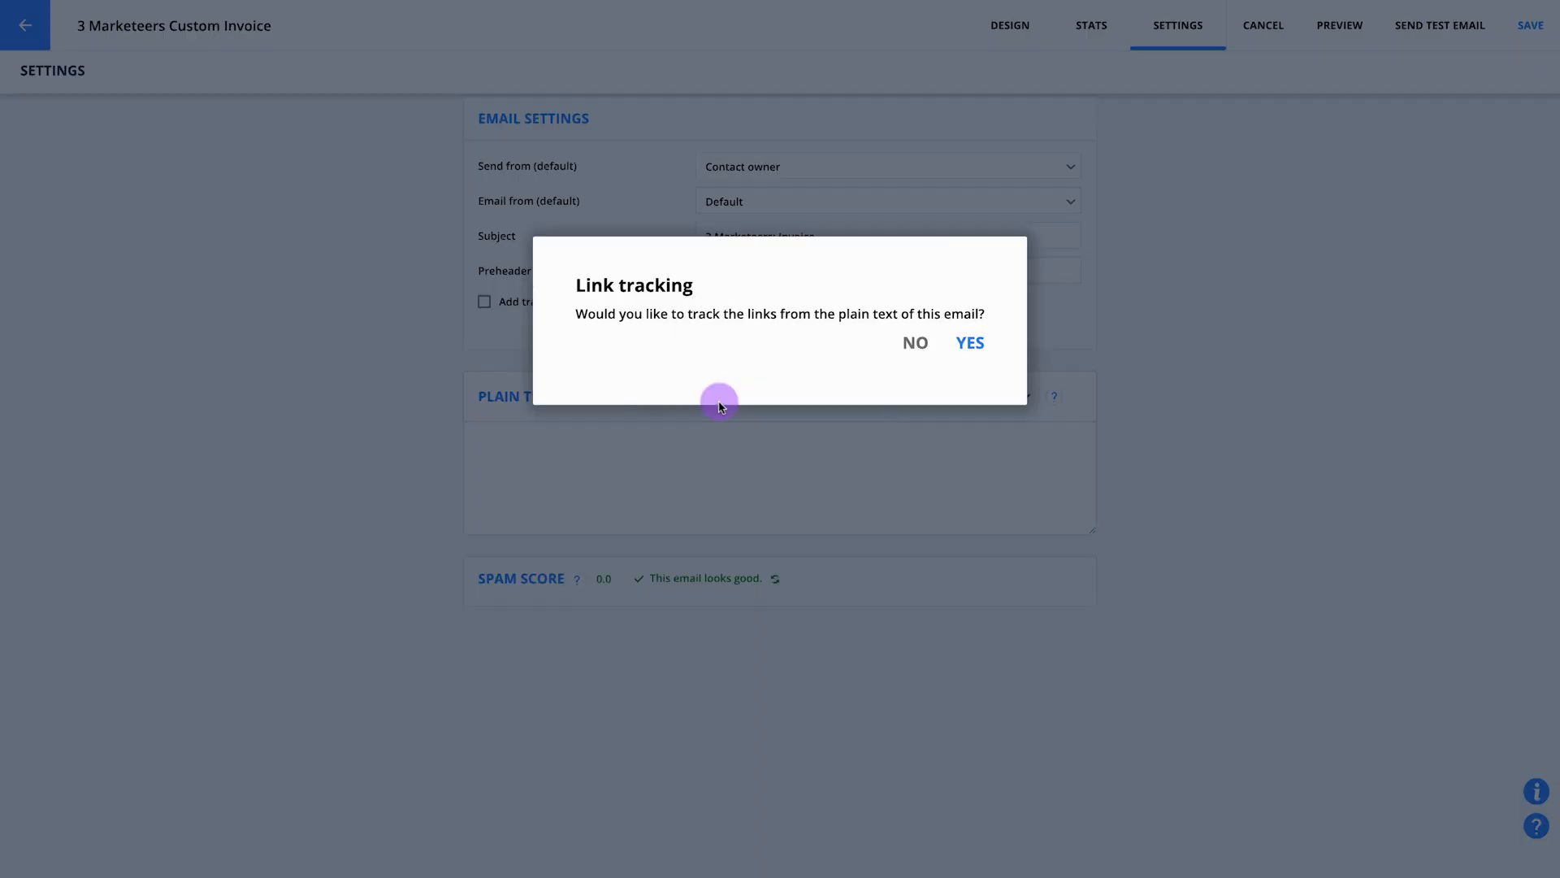
pyautogui.click(972, 345)
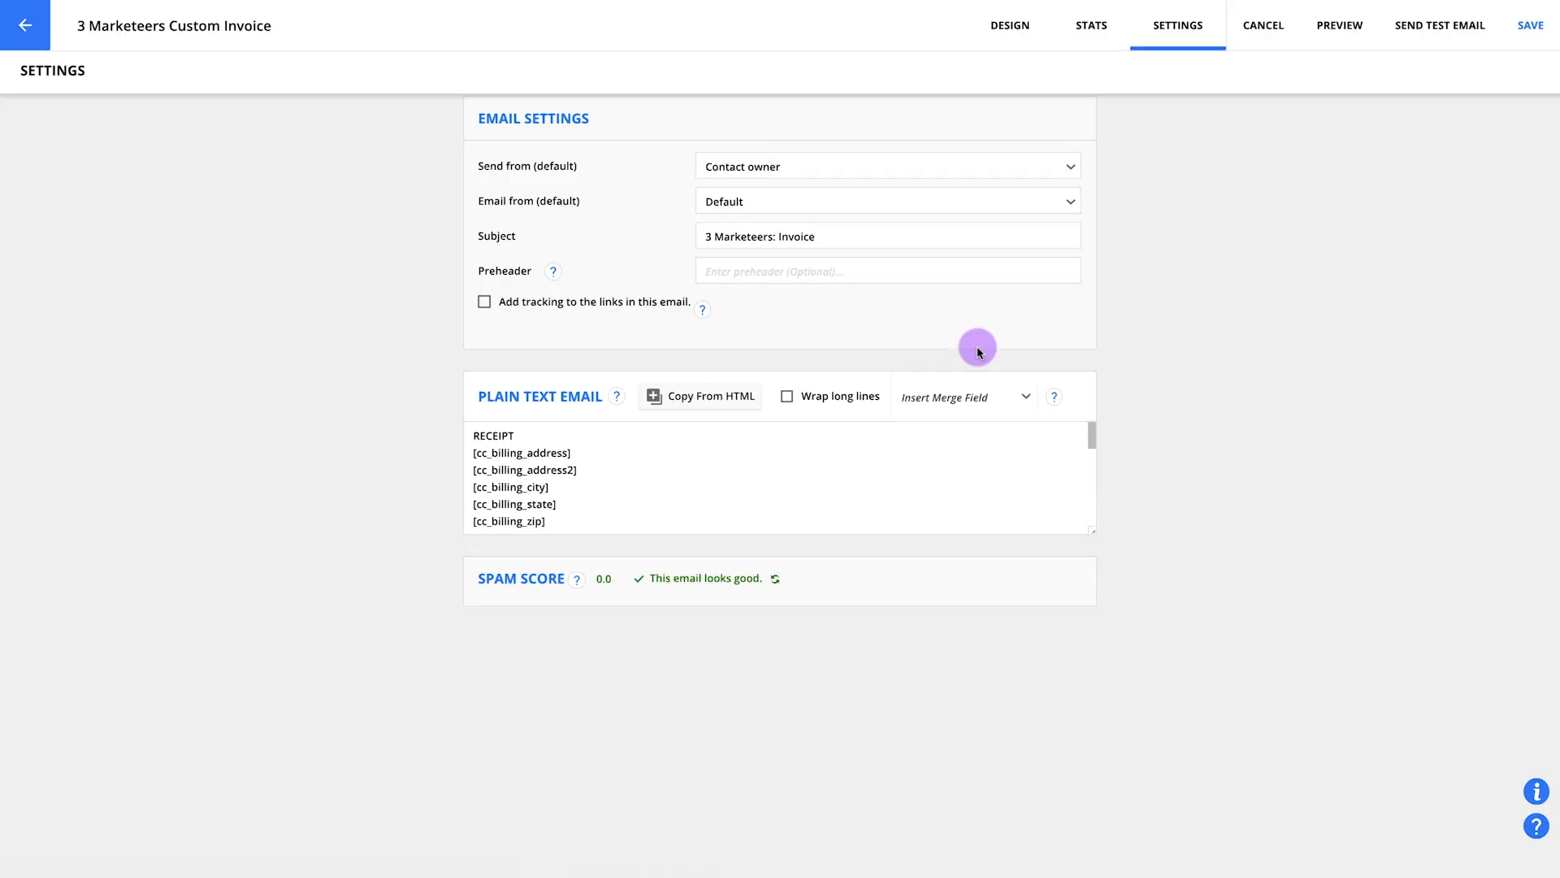
pyautogui.click(1533, 31)
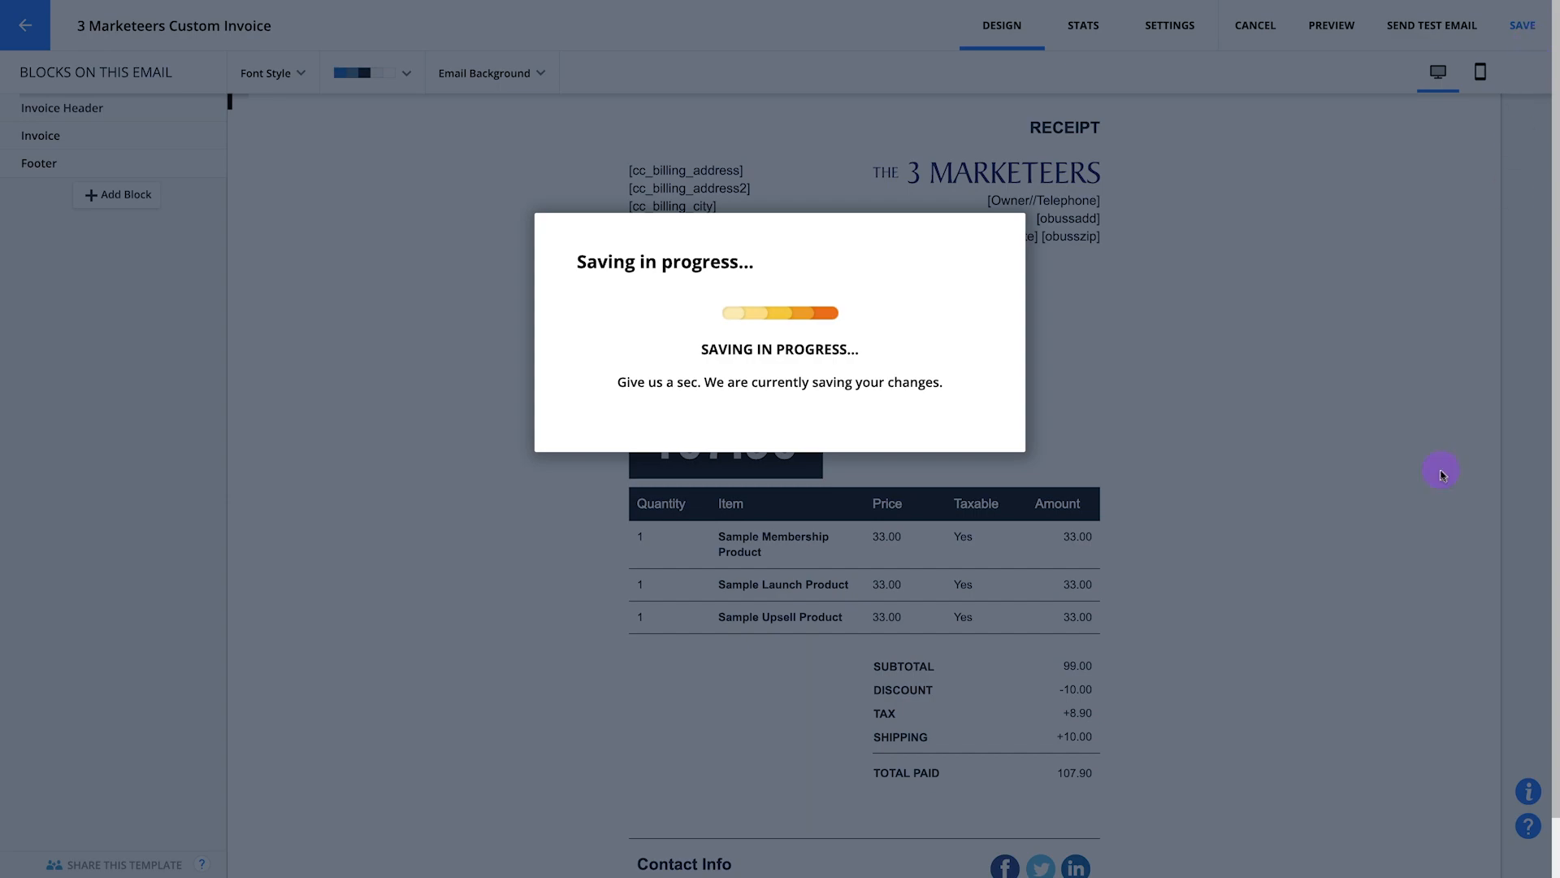